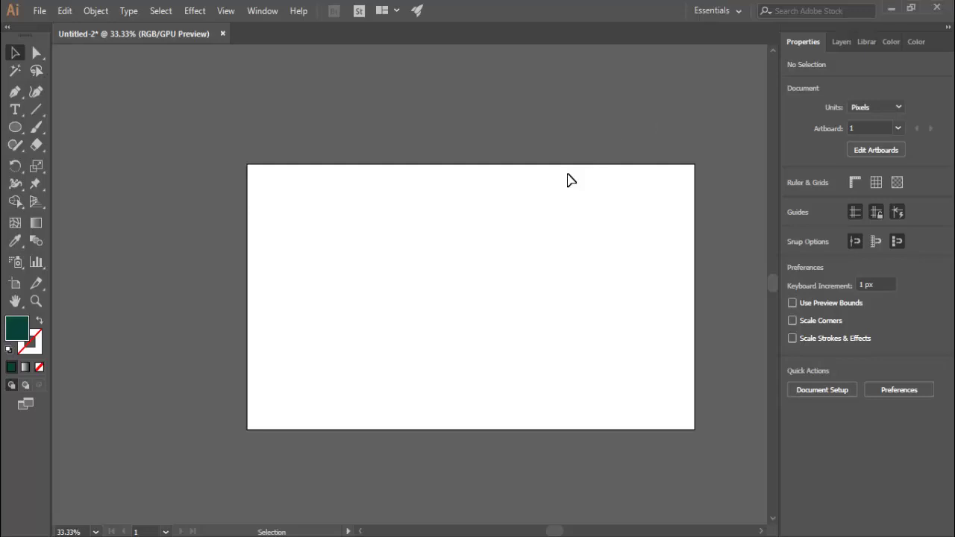
Step: Draw a dark green circle on the artboard with the Ellipse tool
{"action": "left_click", "coordinate": [18, 128]}
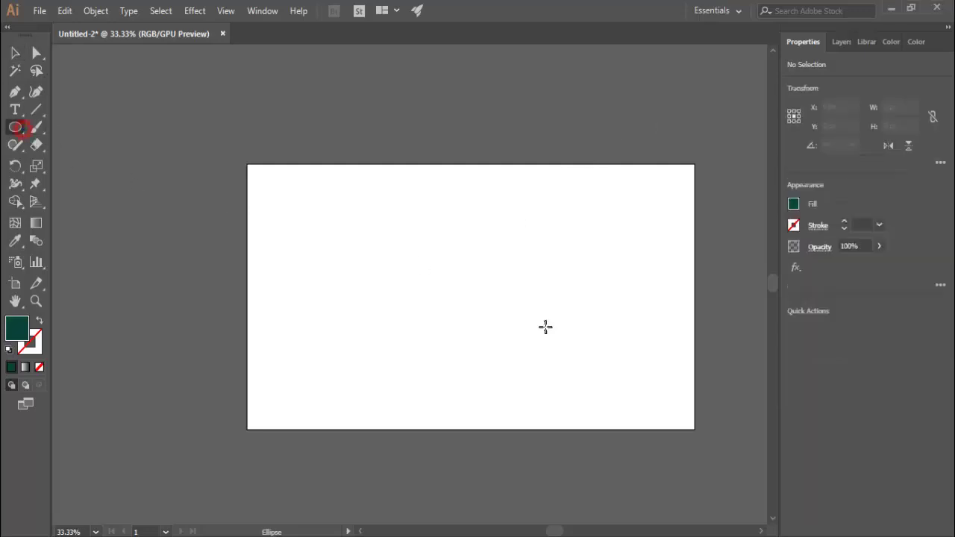
{"action": "left_click_drag", "start_coordinate": [616, 305], "coordinate": [586, 300]}
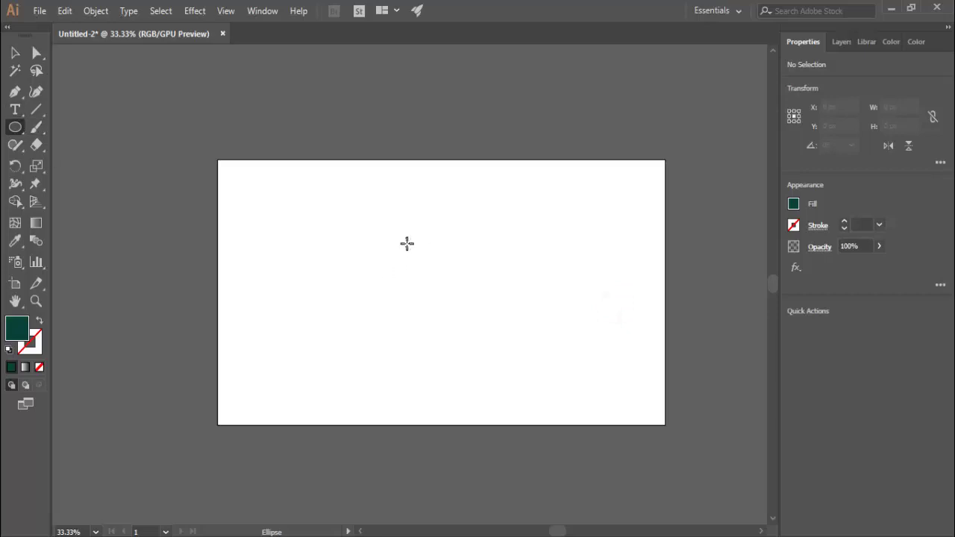
{"action": "left_click_drag", "start_coordinate": [393, 229], "coordinate": [482, 316]}
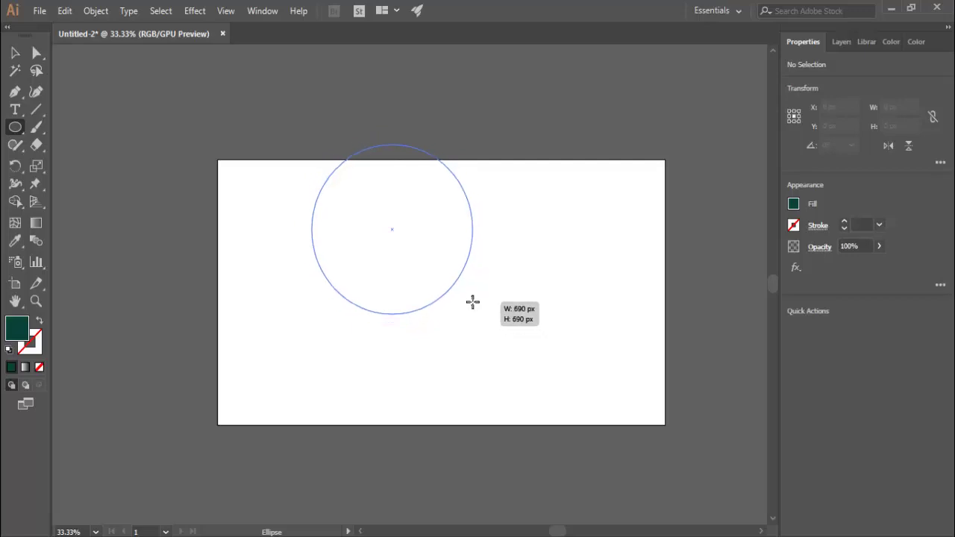
{"action": "left_click_drag", "start_coordinate": [482, 315], "coordinate": [463, 299]}
Step: Centre the circle on the artboard and scale it to 498 px
{"action": "key", "text": "v"}
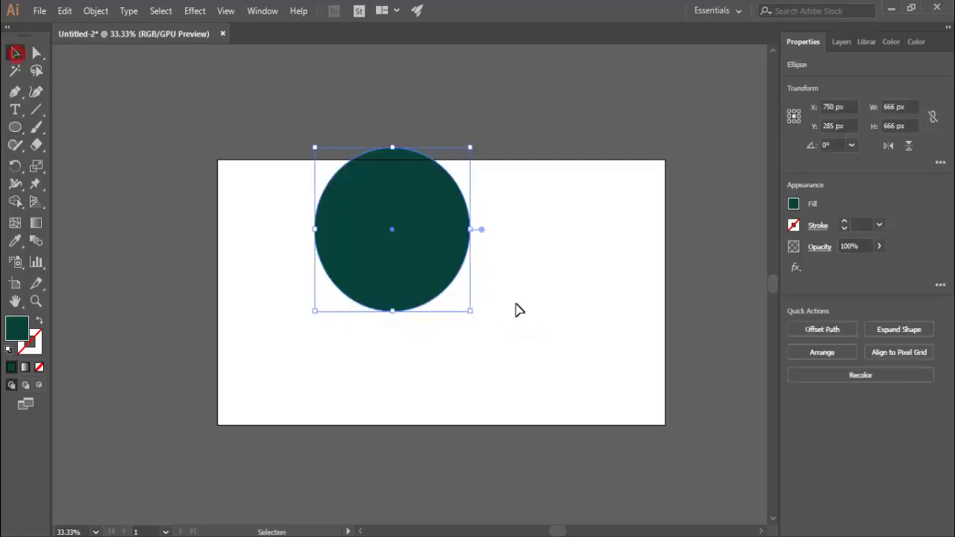
{"action": "left_click_drag", "start_coordinate": [416, 218], "coordinate": [482, 270]}
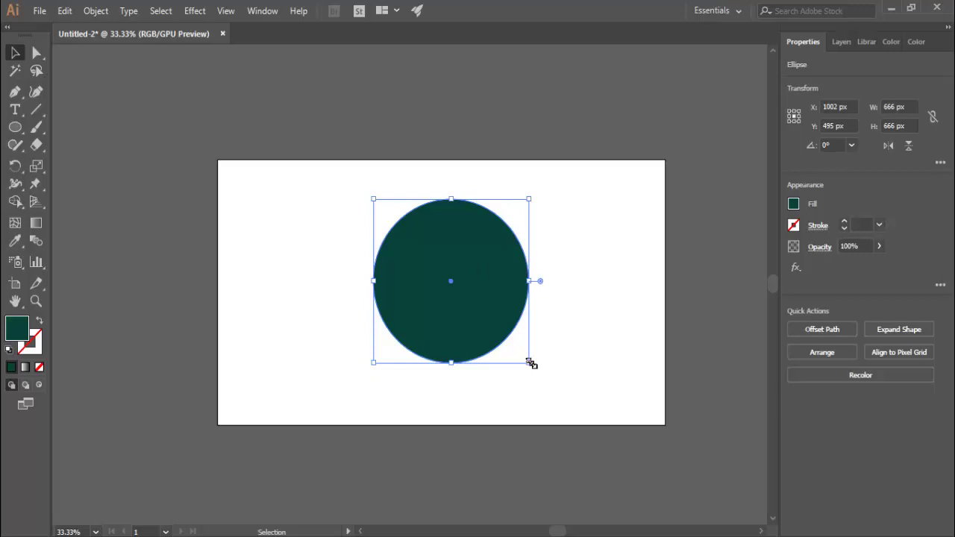
{"action": "left_click_drag", "start_coordinate": [528, 362], "coordinate": [508, 342]}
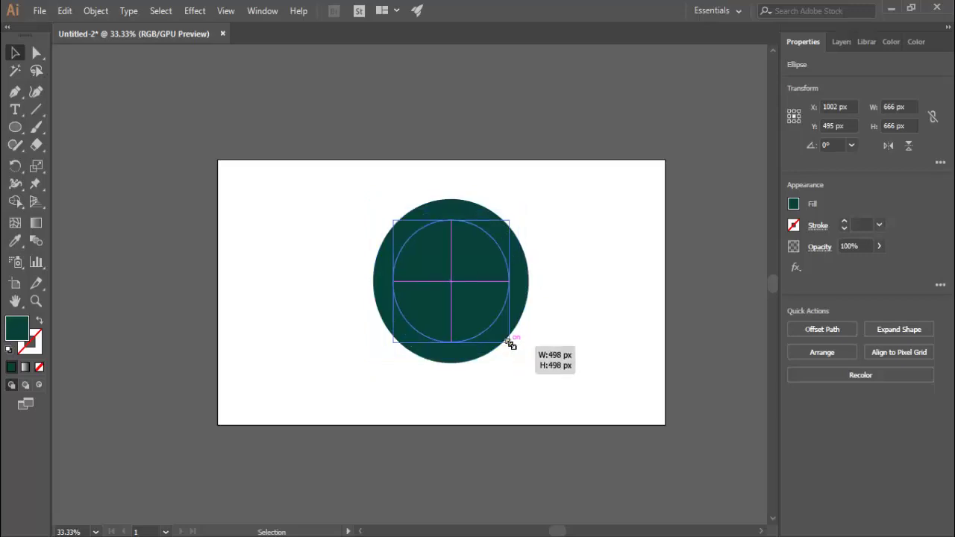
{"action": "left_click", "coordinate": [539, 374]}
Step: Zoom to 50% and nudge the circle slightly upward
{"action": "key", "text": "z"}
{"action": "left_click", "coordinate": [450, 271]}
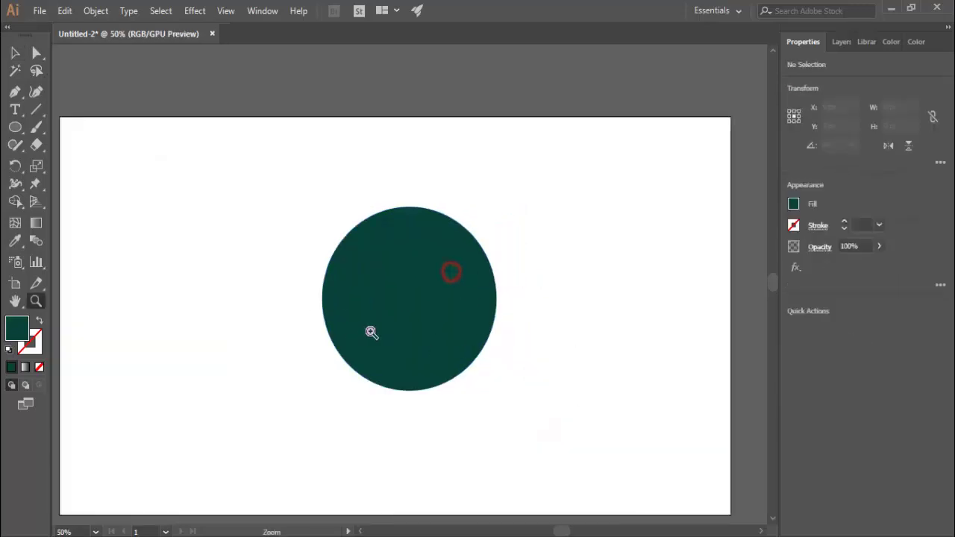
{"action": "mouse_move", "coordinate": [383, 396]}
{"action": "left_mouse_down"}
{"action": "mouse_move", "coordinate": [425, 386]}
{"action": "mouse_move", "coordinate": [405, 381]}
{"action": "left_mouse_up"}
{"action": "left_click", "coordinate": [15, 53]}
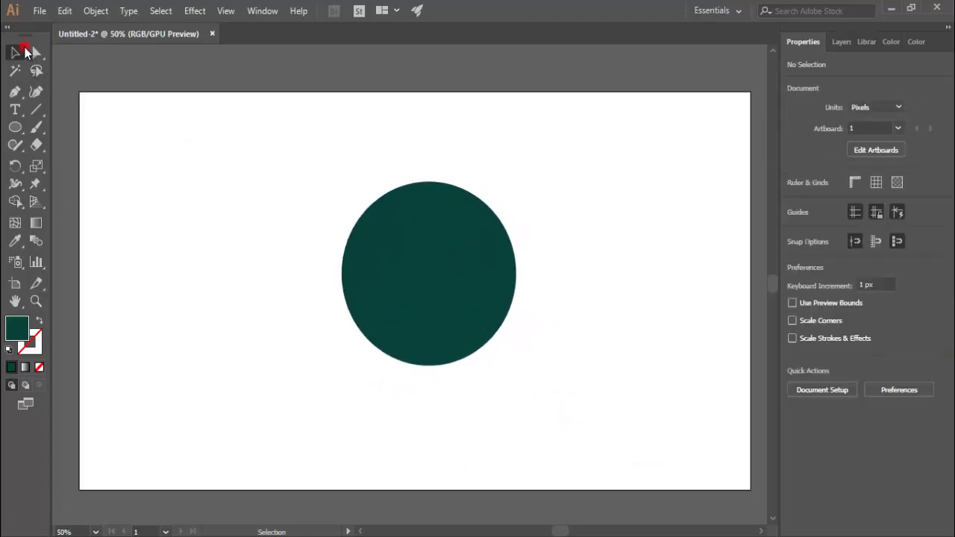
{"action": "left_click", "coordinate": [369, 245]}
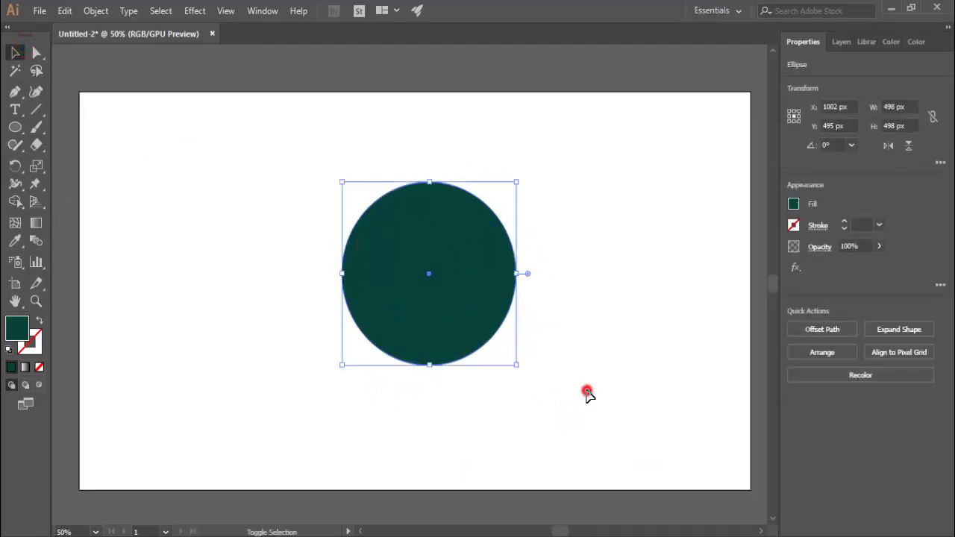
{"action": "mouse_move", "coordinate": [462, 327]}
{"action": "left_mouse_down"}
{"action": "mouse_move", "coordinate": [443, 316]}
{"action": "mouse_move", "coordinate": [440, 342]}
{"action": "mouse_move", "coordinate": [437, 302]}
{"action": "left_mouse_up"}
{"action": "left_click", "coordinate": [617, 332]}
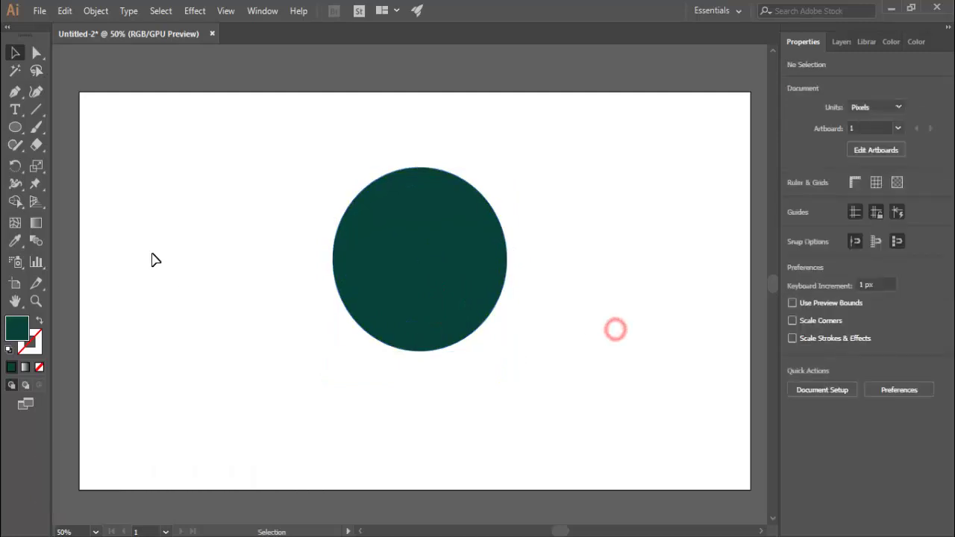
Step: Change the circle's fill from dark green to bright cyan
{"action": "left_click", "coordinate": [385, 306]}
{"action": "double_click", "coordinate": [18, 329]}
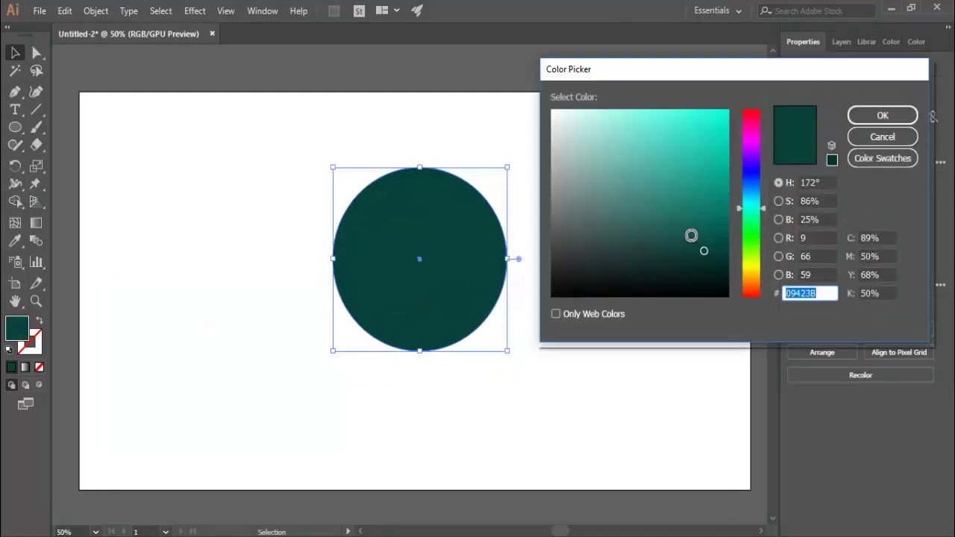
{"action": "left_click_drag", "start_coordinate": [703, 251], "coordinate": [728, 110]}
{"action": "left_click", "coordinate": [883, 115]}
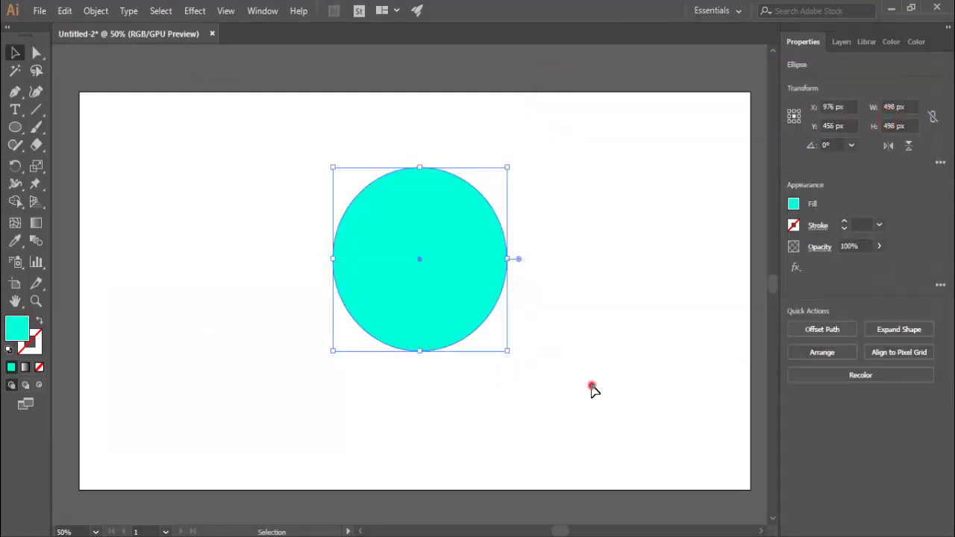
{"action": "left_click", "coordinate": [593, 388]}
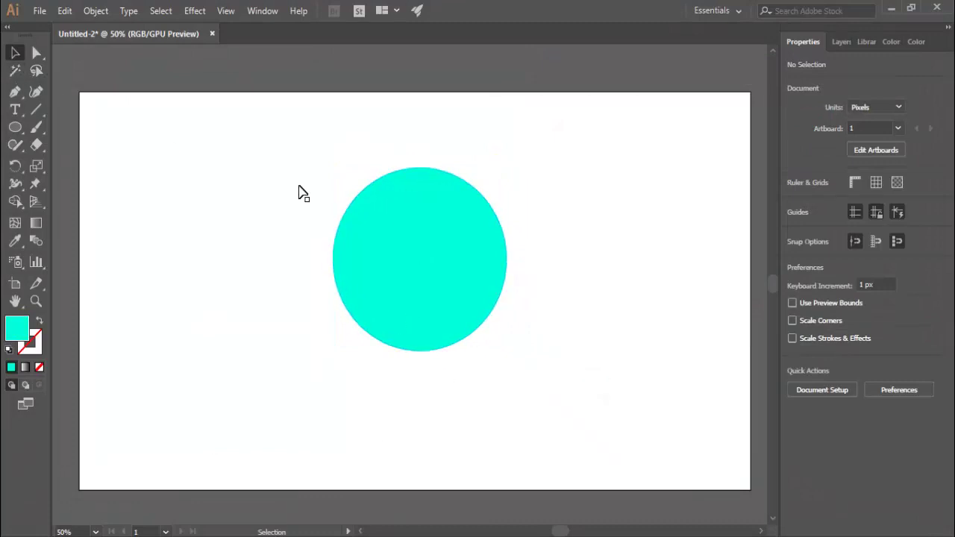
Step: Paste a copy of the cyan circle in front and scale it to 450 px
{"action": "left_click", "coordinate": [463, 299]}
{"action": "left_click", "coordinate": [65, 11]}
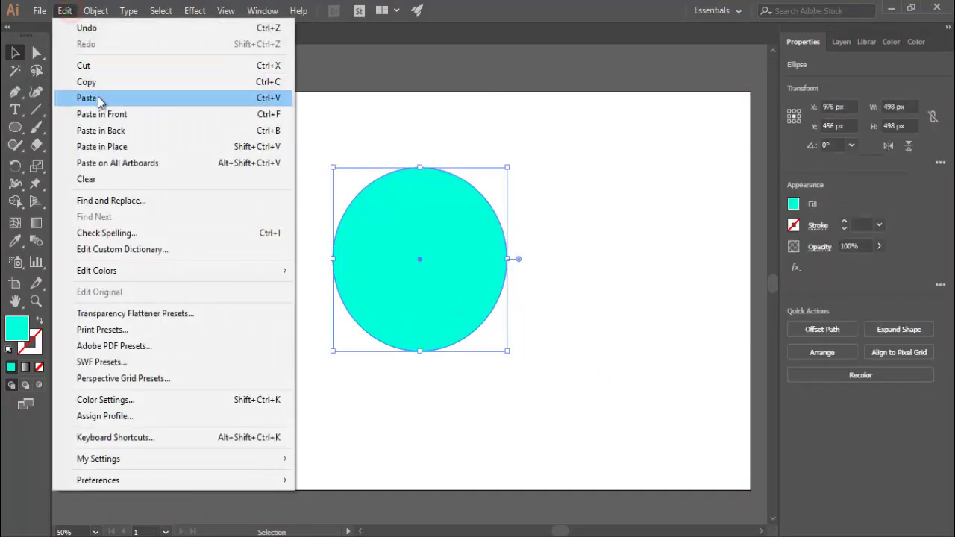
{"action": "left_click", "coordinate": [97, 82]}
{"action": "left_click", "coordinate": [65, 10]}
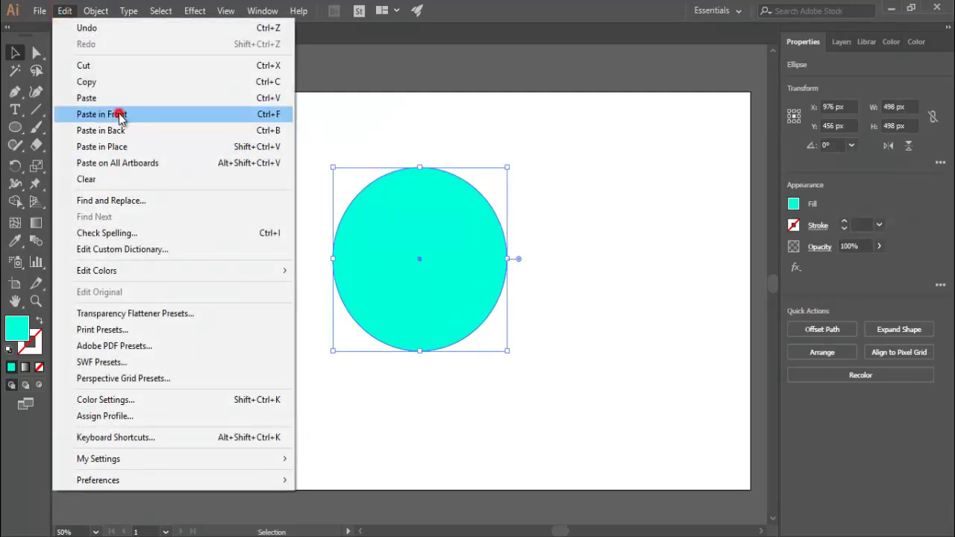
{"action": "left_click", "coordinate": [119, 116]}
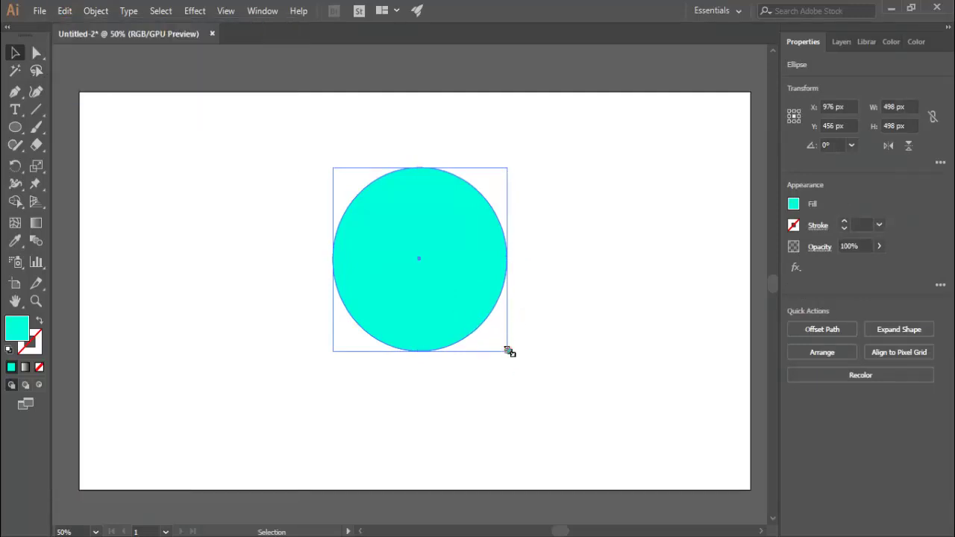
{"action": "left_click_drag", "start_coordinate": [508, 351], "coordinate": [506, 343]}
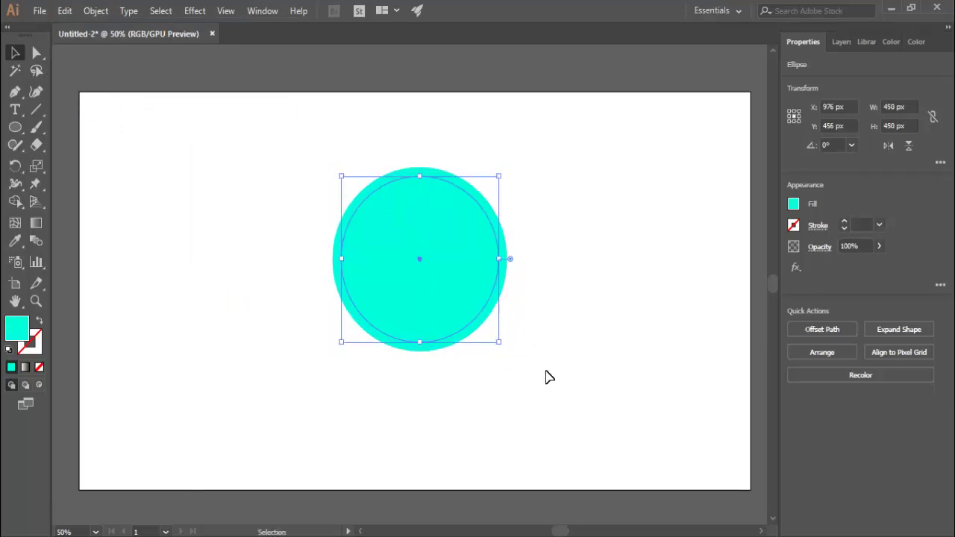
{"action": "left_click", "coordinate": [567, 368]}
Step: Fill the 450 px copy with darker teal #00CCAA
{"action": "left_click", "coordinate": [420, 311]}
{"action": "double_click", "coordinate": [15, 332]}
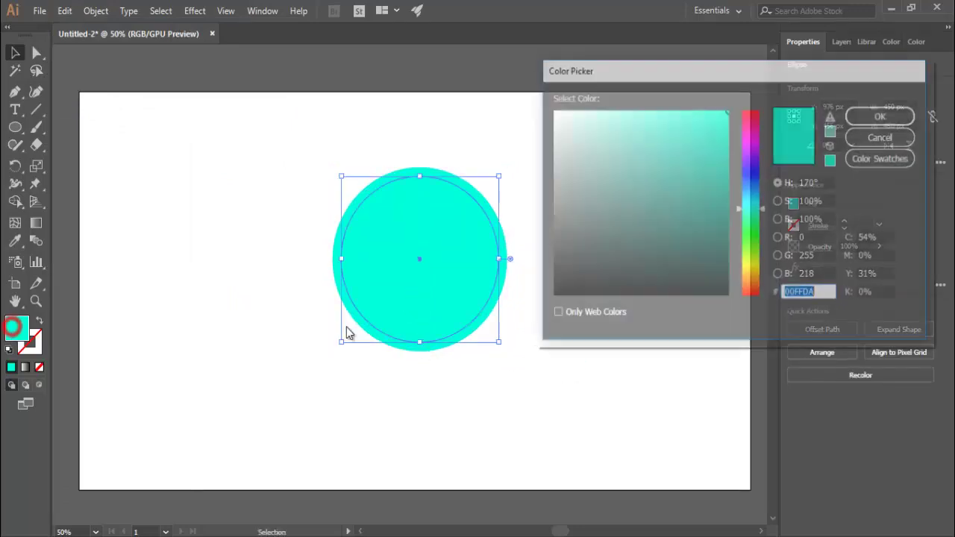
{"action": "left_click_drag", "start_coordinate": [728, 128], "coordinate": [729, 142]}
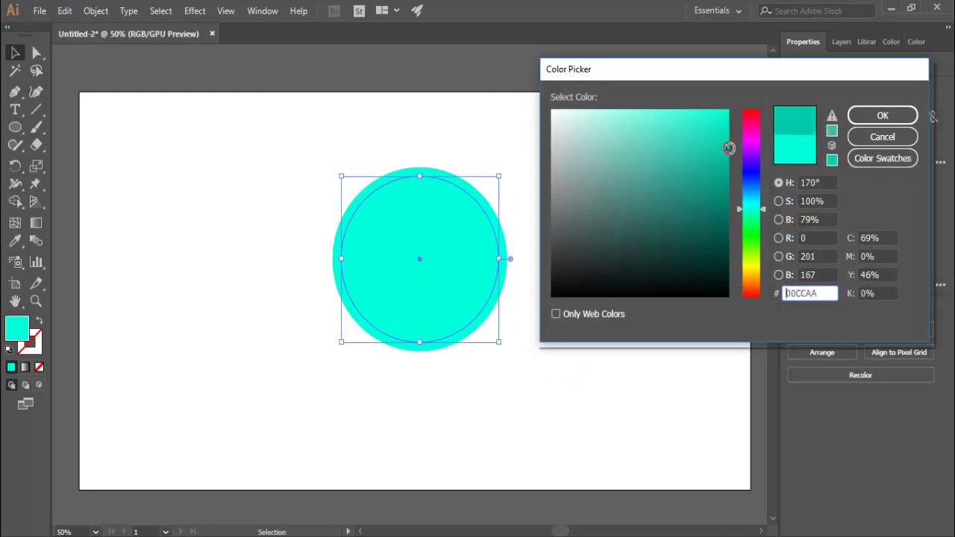
{"action": "left_click", "coordinate": [883, 115]}
{"action": "left_click", "coordinate": [580, 390]}
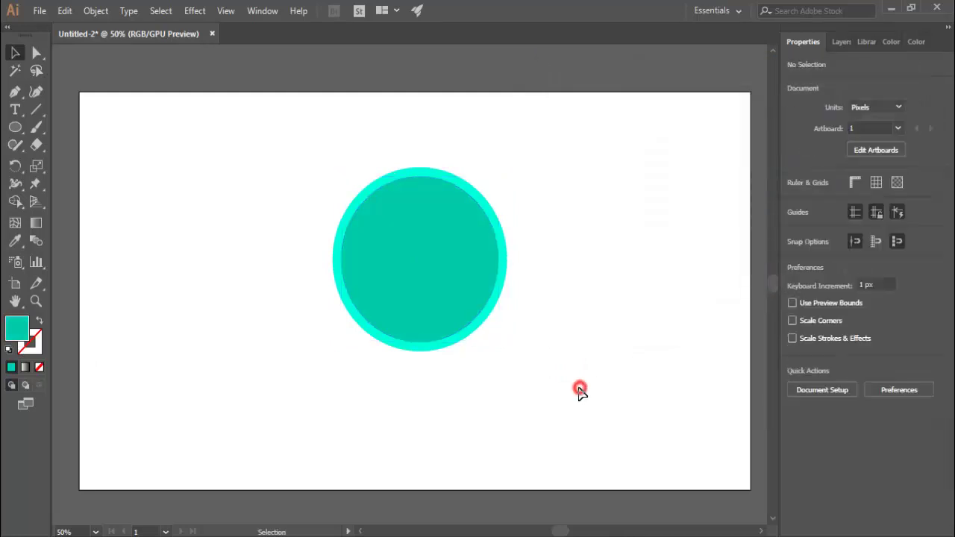
{"action": "left_click", "coordinate": [436, 293]}
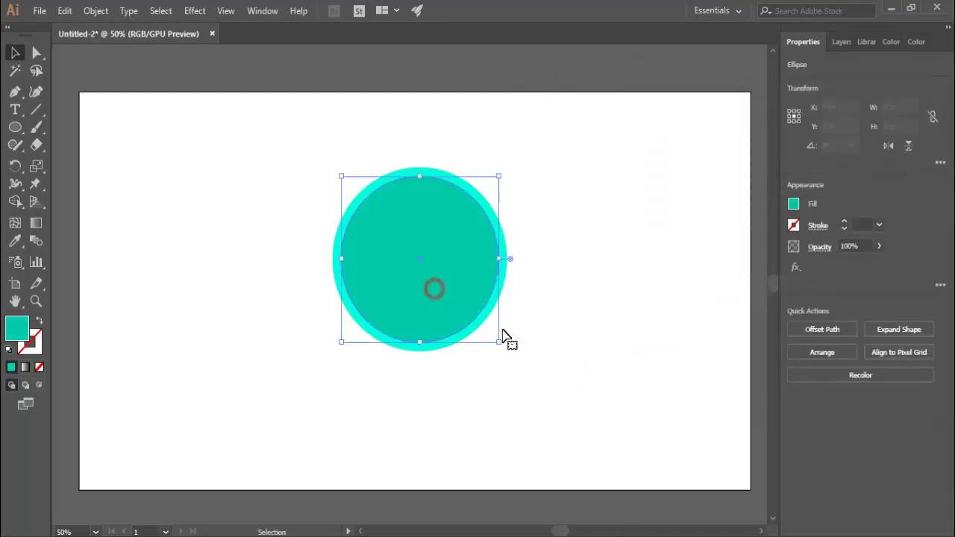
Step: Paste a front copy of the teal circle and scale it to about 410 px
{"action": "left_click", "coordinate": [64, 12]}
{"action": "left_click", "coordinate": [86, 81]}
{"action": "left_click", "coordinate": [65, 11]}
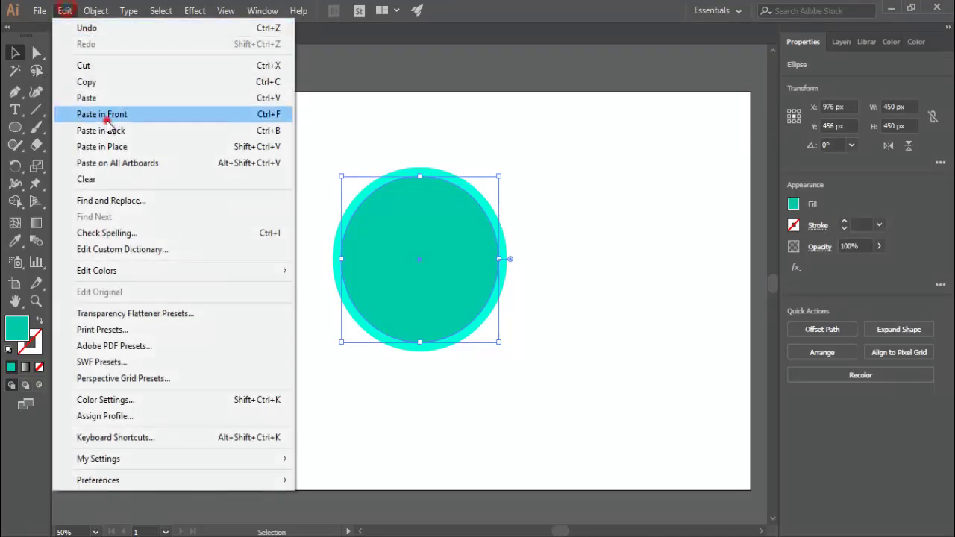
{"action": "left_click", "coordinate": [107, 118]}
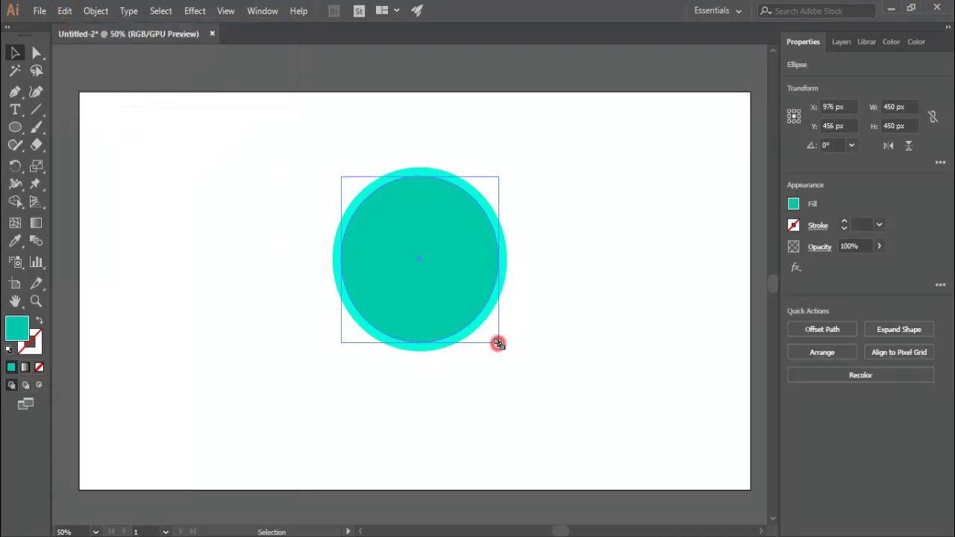
{"action": "left_click_drag", "start_coordinate": [498, 343], "coordinate": [492, 338]}
{"action": "left_click", "coordinate": [541, 395]}
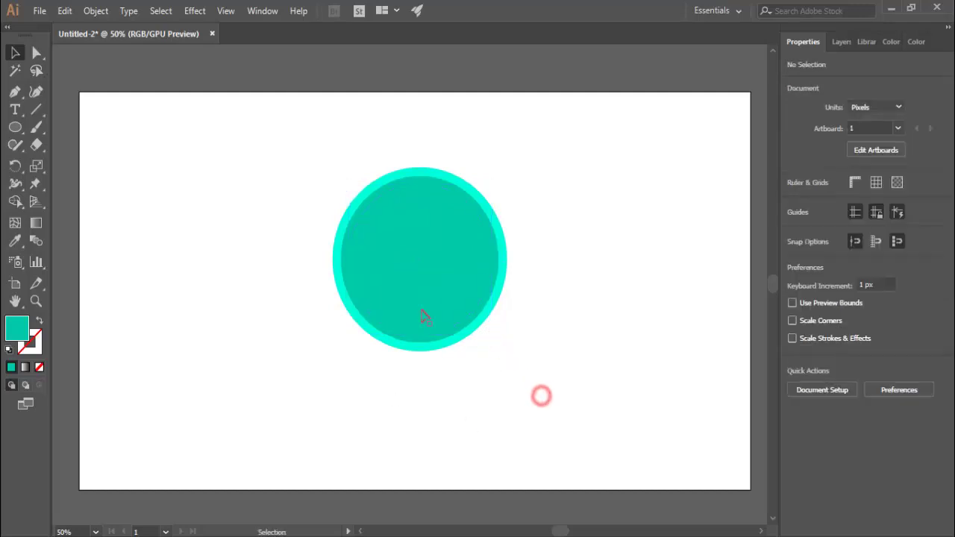
Step: Fill the 410 px circle with deeper green #00A081
{"action": "left_click", "coordinate": [424, 291]}
{"action": "double_click", "coordinate": [18, 326]}
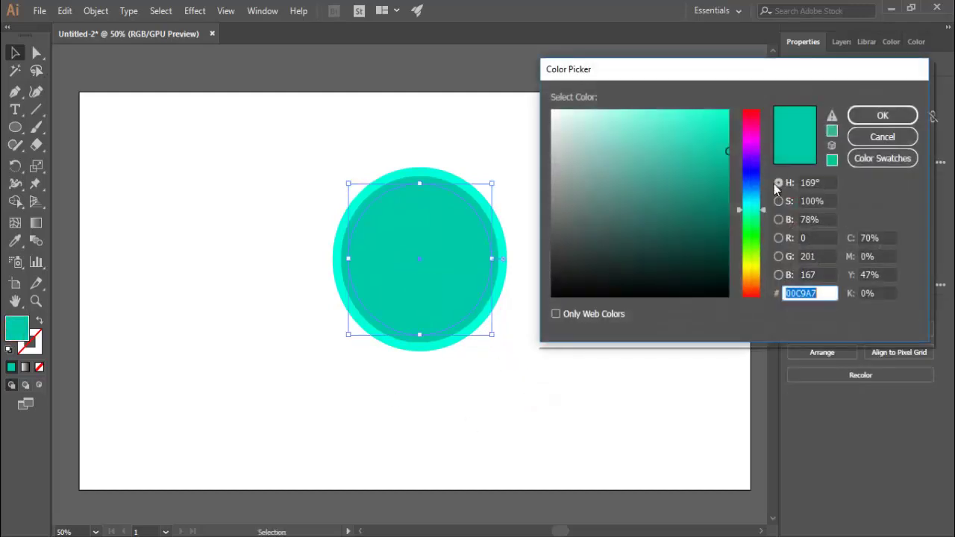
{"action": "left_click_drag", "start_coordinate": [723, 161], "coordinate": [728, 175]}
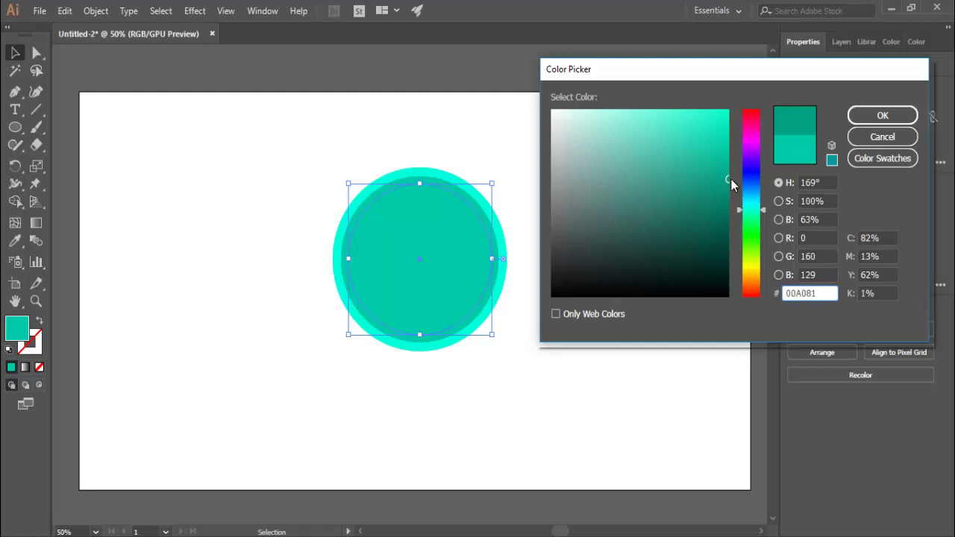
{"action": "left_click", "coordinate": [882, 114]}
{"action": "left_click", "coordinate": [529, 358]}
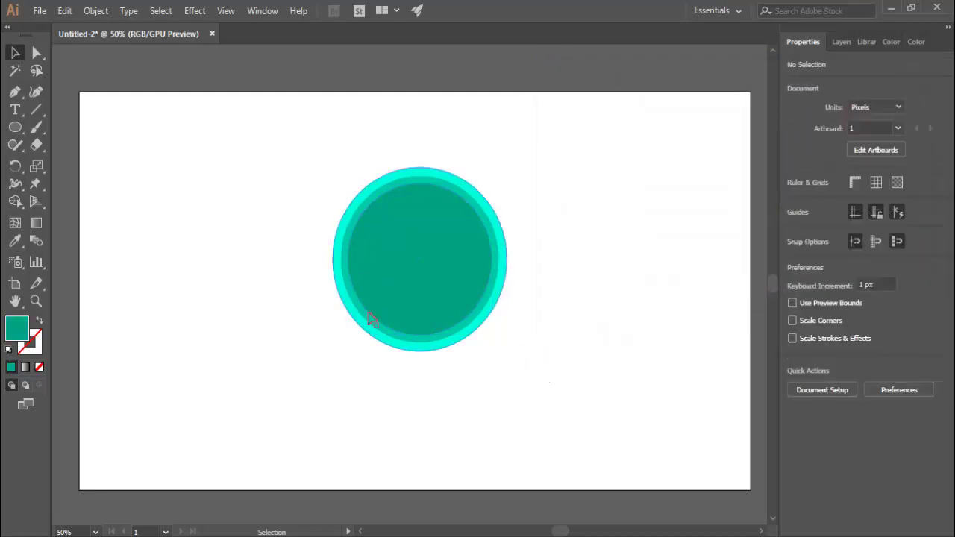
Step: Shrink the inner circle slightly from a corner handle
{"action": "left_click", "coordinate": [424, 282]}
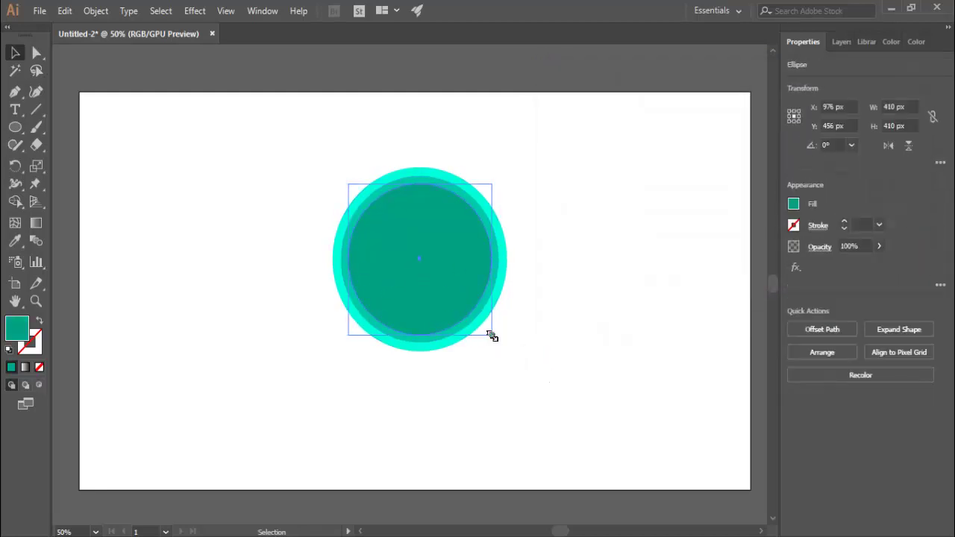
{"action": "left_click_drag", "start_coordinate": [492, 336], "coordinate": [489, 333]}
{"action": "left_click", "coordinate": [558, 356]}
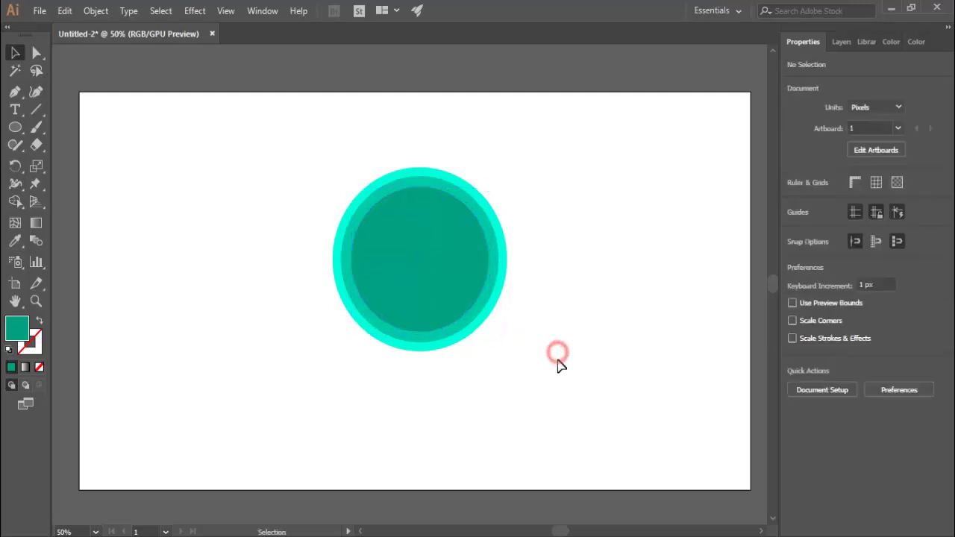
Step: Paste a front copy of the inner circle and scale it to 350 px
{"action": "left_click", "coordinate": [432, 287]}
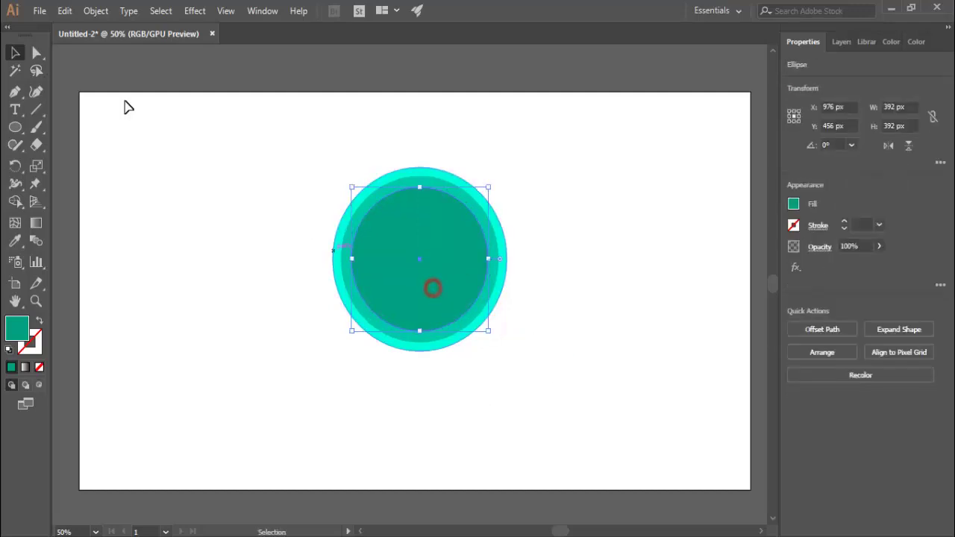
{"action": "left_click", "coordinate": [65, 10]}
{"action": "left_click", "coordinate": [125, 82]}
{"action": "left_click", "coordinate": [62, 11]}
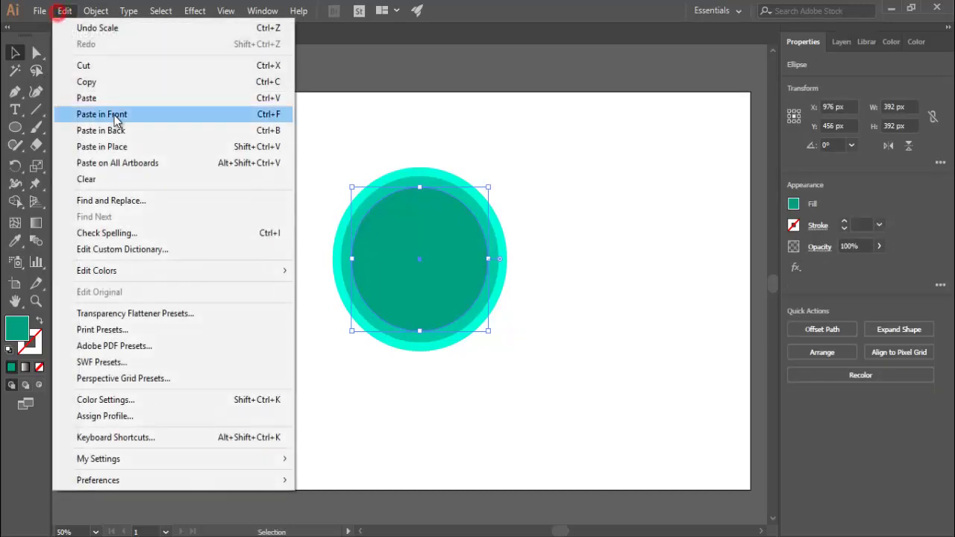
{"action": "left_click", "coordinate": [116, 119]}
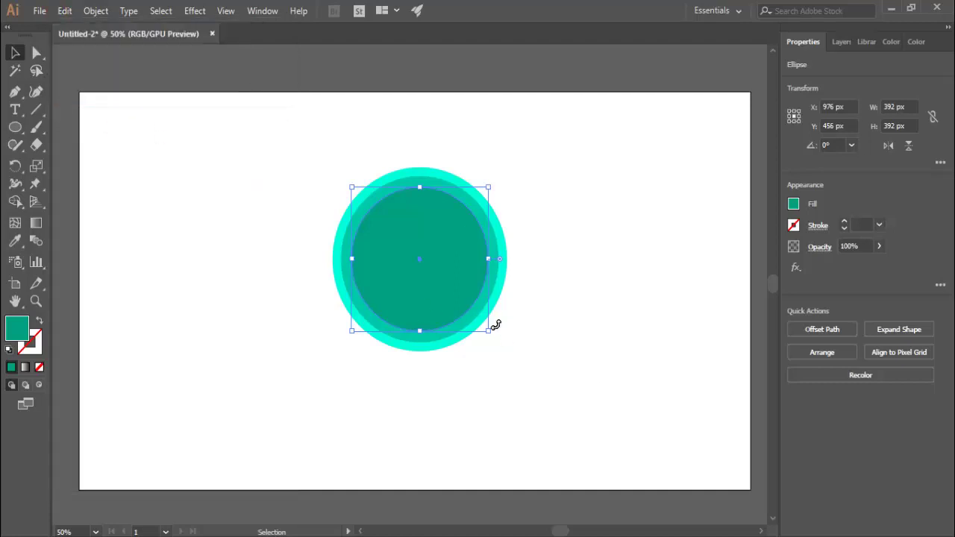
{"action": "left_click_drag", "start_coordinate": [491, 333], "coordinate": [488, 326]}
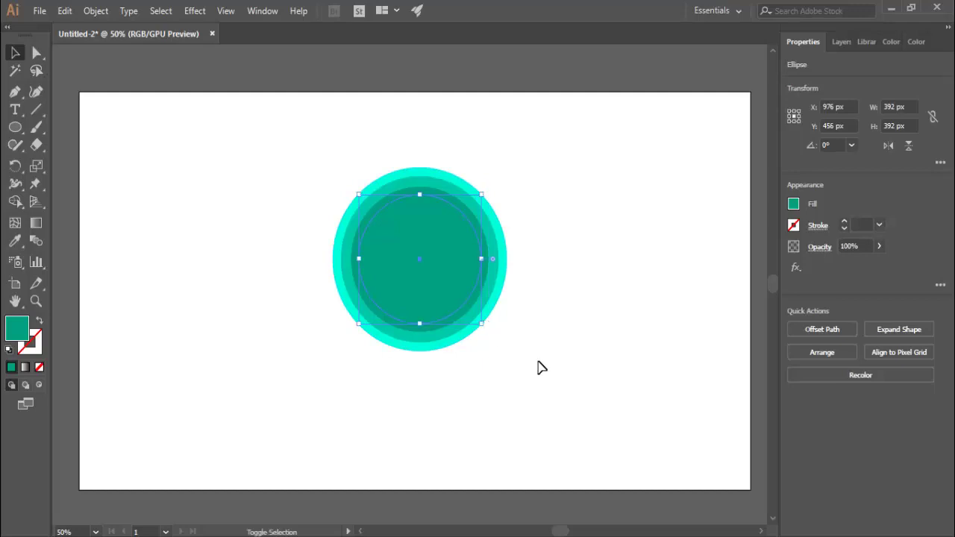
{"action": "left_click", "coordinate": [582, 390]}
Step: Fill the 350 px circle with darker green #02876E
{"action": "left_click", "coordinate": [416, 291]}
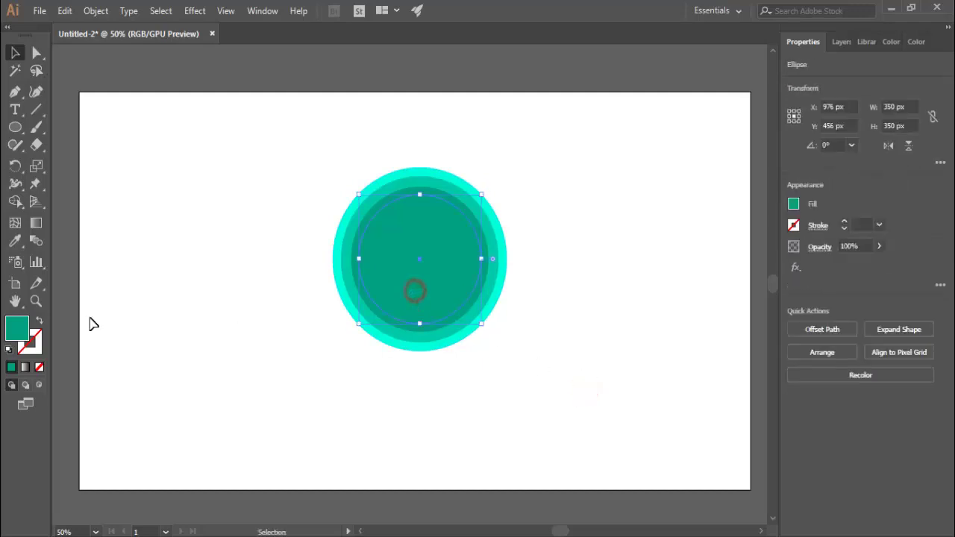
{"action": "double_click", "coordinate": [14, 331]}
{"action": "left_click", "coordinate": [726, 197]}
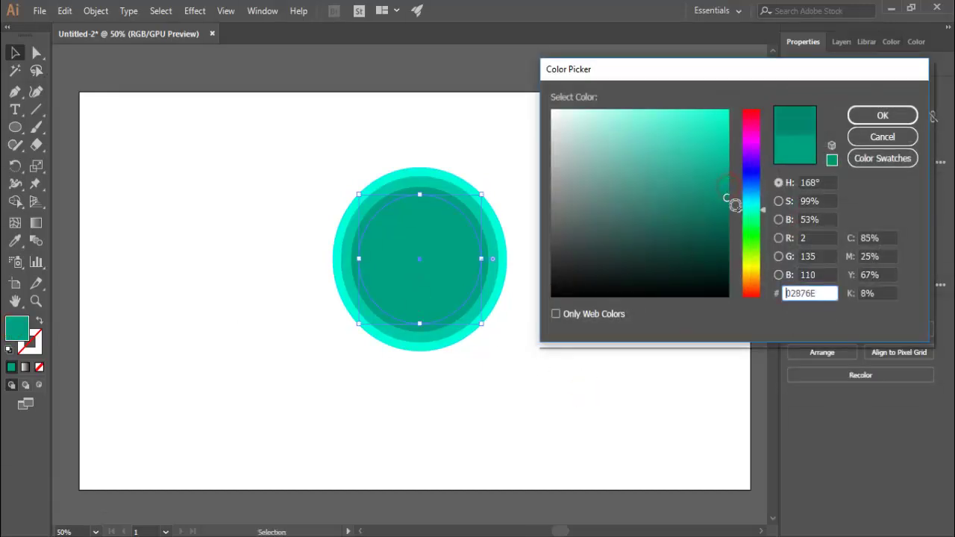
{"action": "left_click_drag", "start_coordinate": [734, 206], "coordinate": [750, 216]}
{"action": "left_click", "coordinate": [883, 115]}
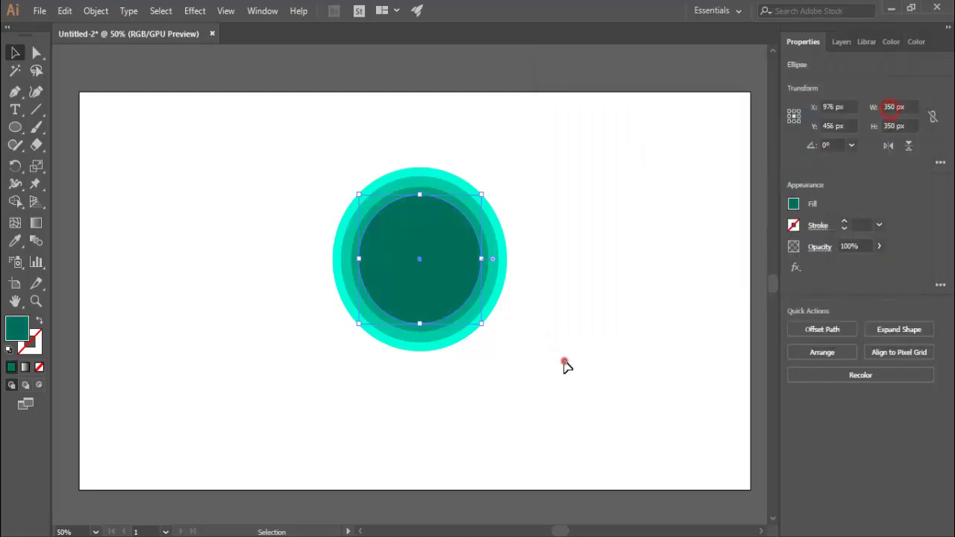
{"action": "left_click", "coordinate": [565, 363]}
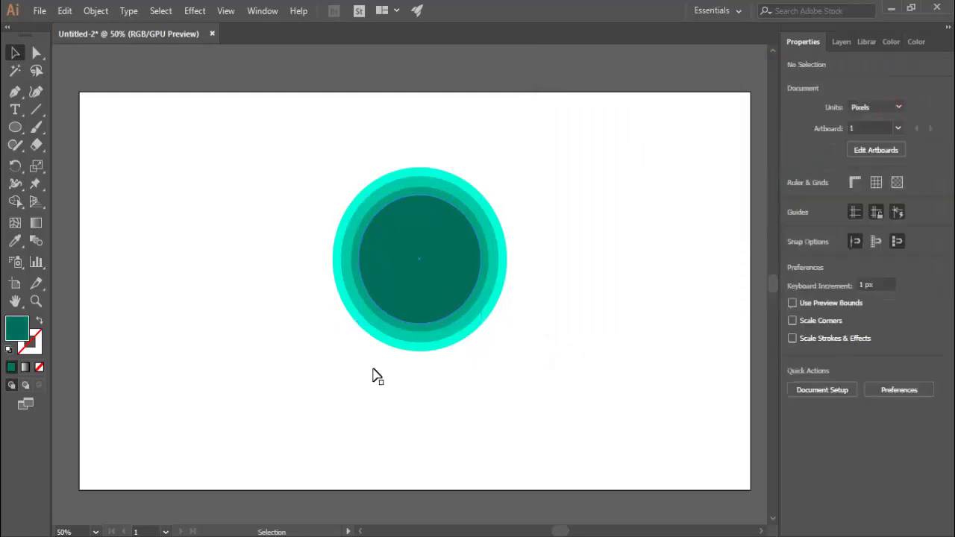
Step: Paste a front copy of the 350 px circle and shrink it to 318 px
{"action": "left_click", "coordinate": [65, 11]}
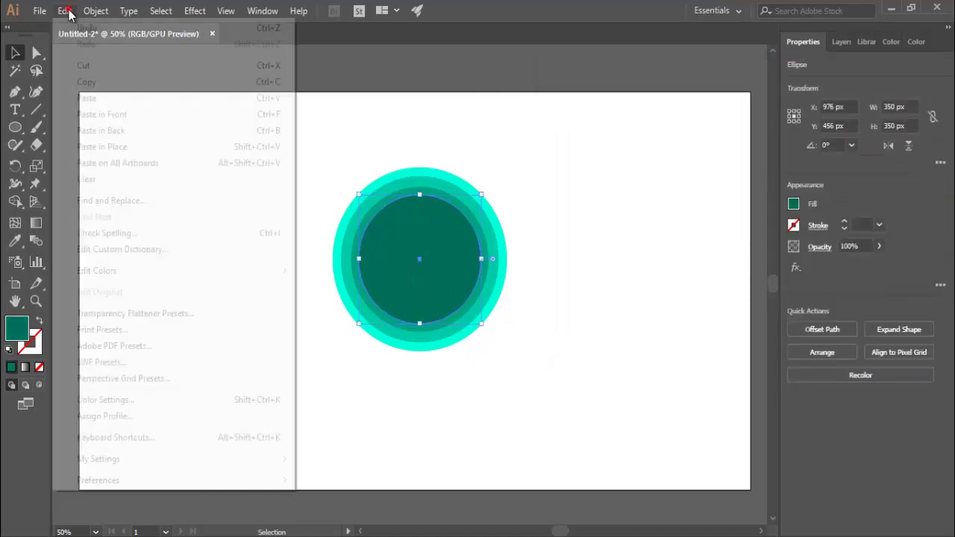
{"action": "left_click", "coordinate": [102, 81]}
{"action": "left_click", "coordinate": [65, 11]}
{"action": "left_click", "coordinate": [83, 113]}
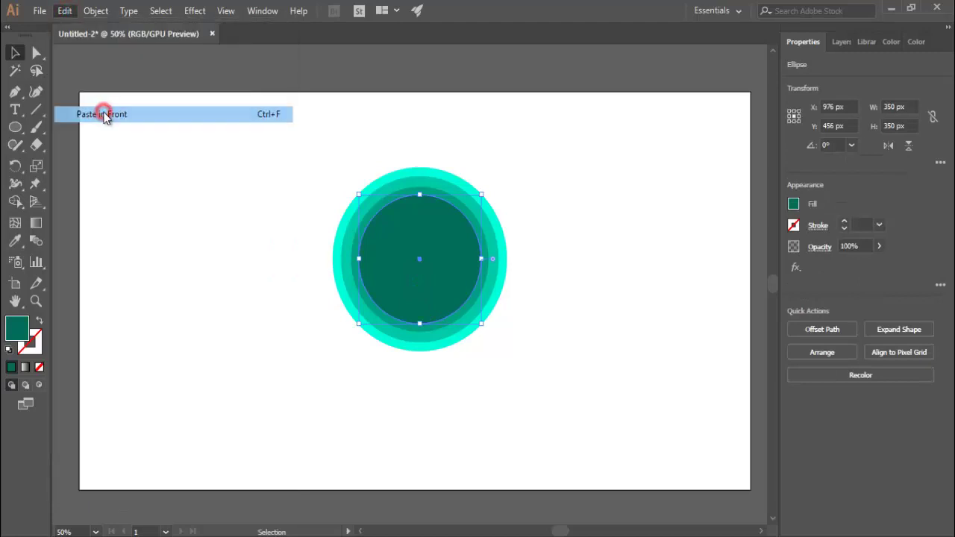
{"action": "left_click_drag", "start_coordinate": [480, 325], "coordinate": [475, 320]}
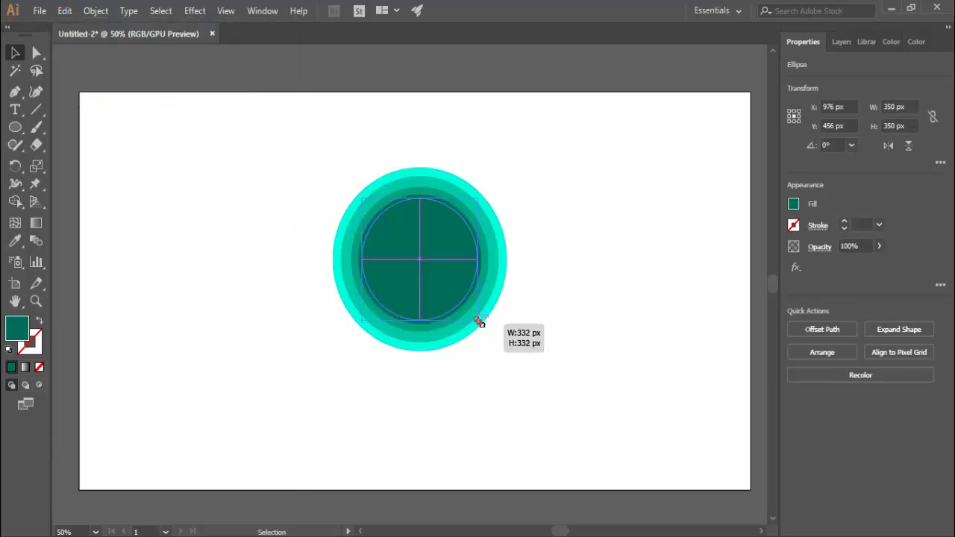
{"action": "left_click", "coordinate": [575, 367]}
Step: Fill the 318 px circle with very dark teal #004C3D
{"action": "left_click", "coordinate": [437, 285]}
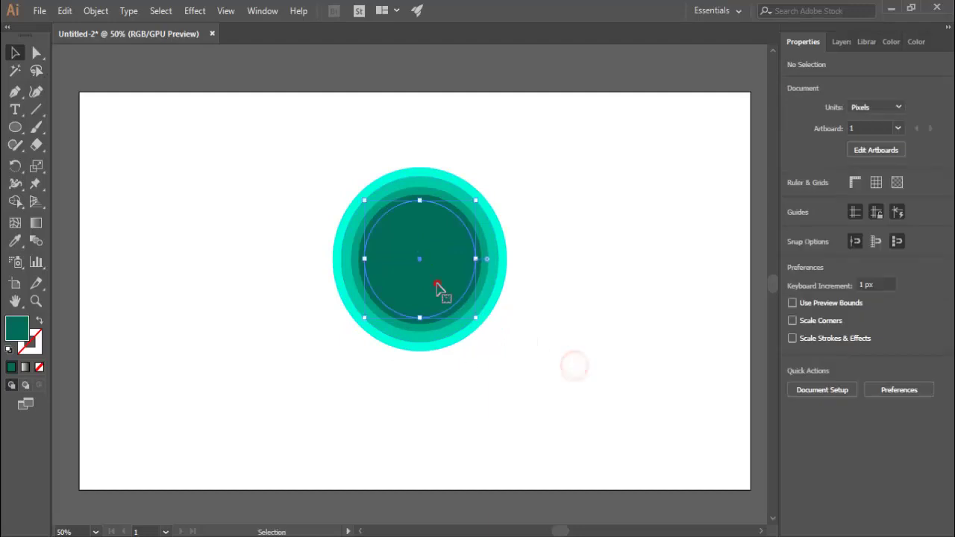
{"action": "double_click", "coordinate": [26, 327]}
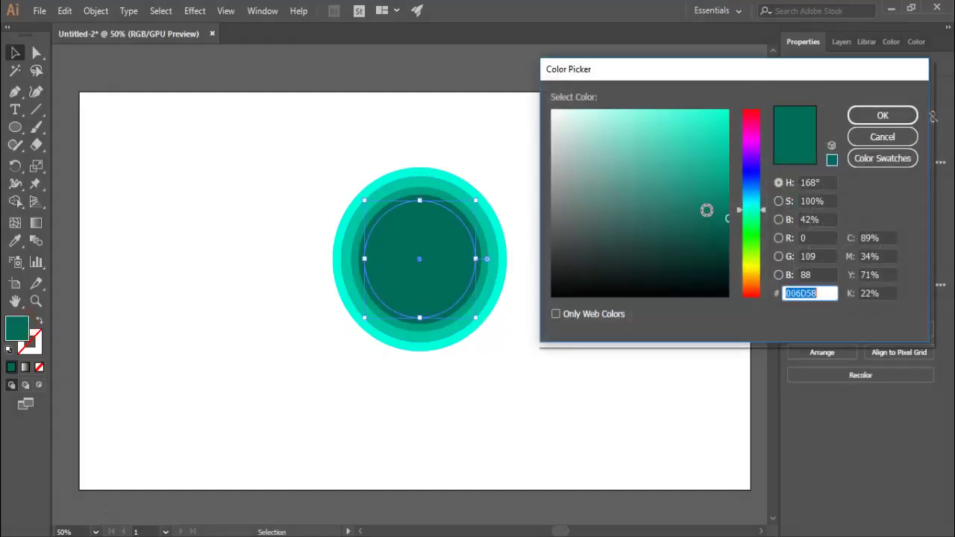
{"action": "left_click", "coordinate": [724, 224]}
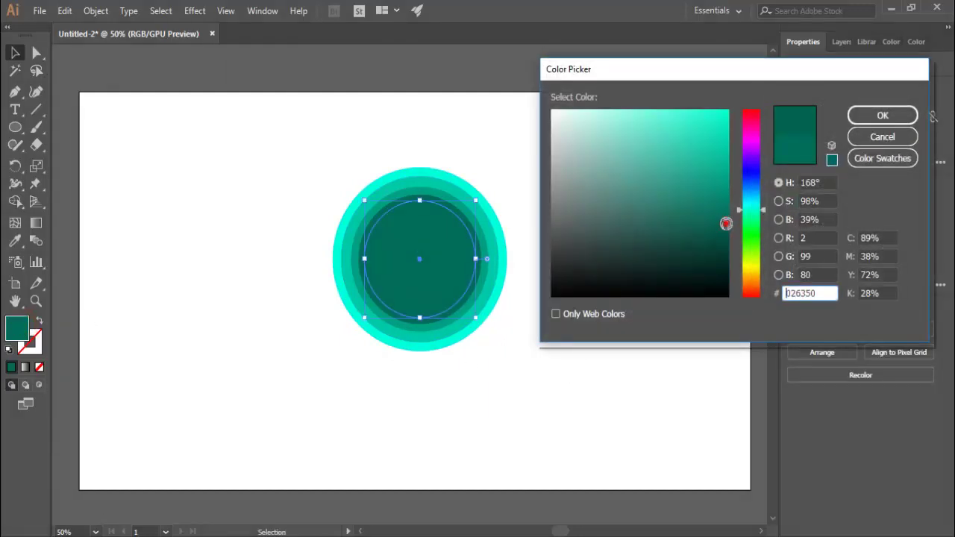
{"action": "left_click", "coordinate": [881, 114]}
{"action": "left_click", "coordinate": [563, 354]}
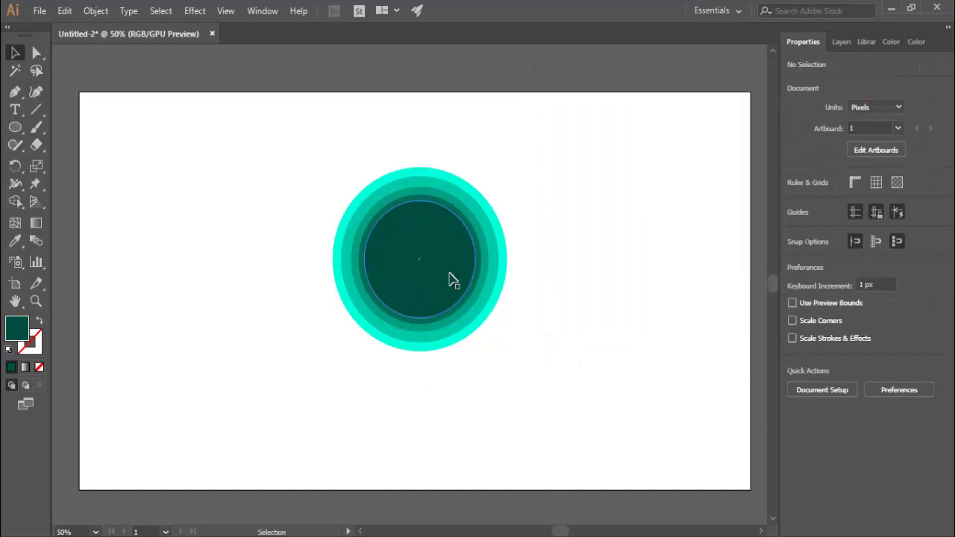
{"action": "left_click", "coordinate": [441, 272]}
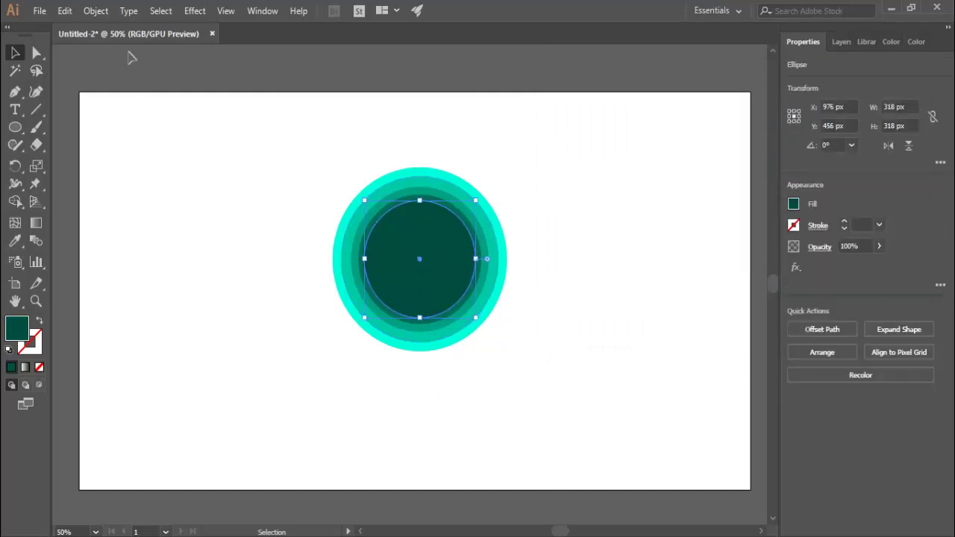
Step: Paste a front copy of the innermost circle and shrink it to 278 px
{"action": "left_click", "coordinate": [65, 10]}
{"action": "left_click", "coordinate": [92, 77]}
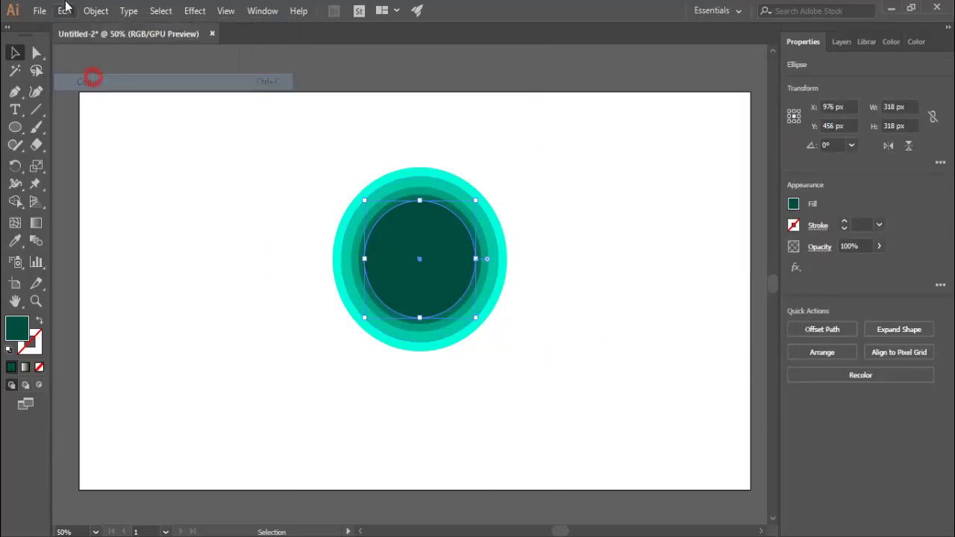
{"action": "left_click", "coordinate": [65, 10]}
{"action": "left_click", "coordinate": [131, 118]}
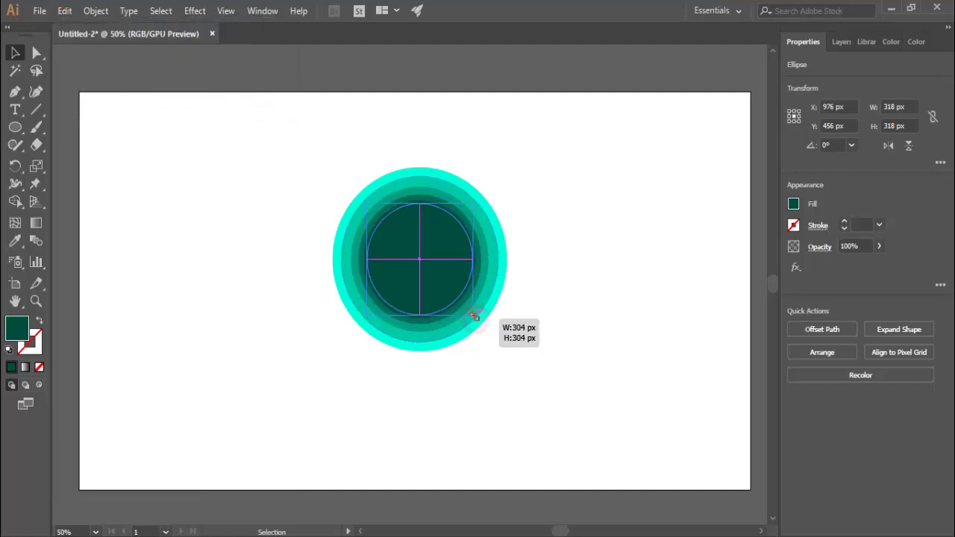
{"action": "left_click_drag", "start_coordinate": [476, 319], "coordinate": [468, 310]}
{"action": "left_click", "coordinate": [568, 380]}
Step: Enter and exit isolation mode on the innermost circle
{"action": "double_click", "coordinate": [420, 290]}
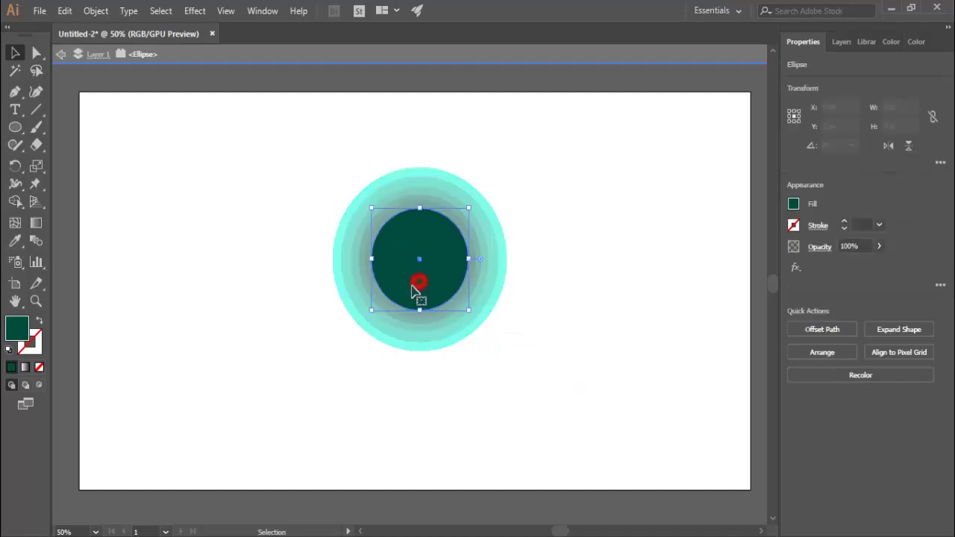
{"action": "left_click", "coordinate": [567, 465]}
{"action": "left_click", "coordinate": [426, 296]}
{"action": "left_click", "coordinate": [481, 448]}
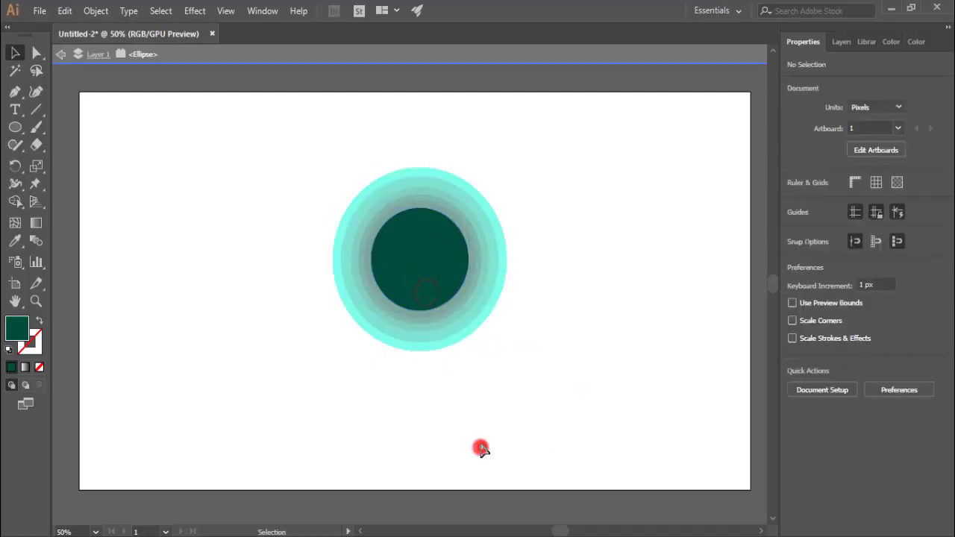
{"action": "double_click", "coordinate": [449, 352]}
Step: Fill the 278 px circle with near-black green #013329
{"action": "left_click", "coordinate": [431, 253]}
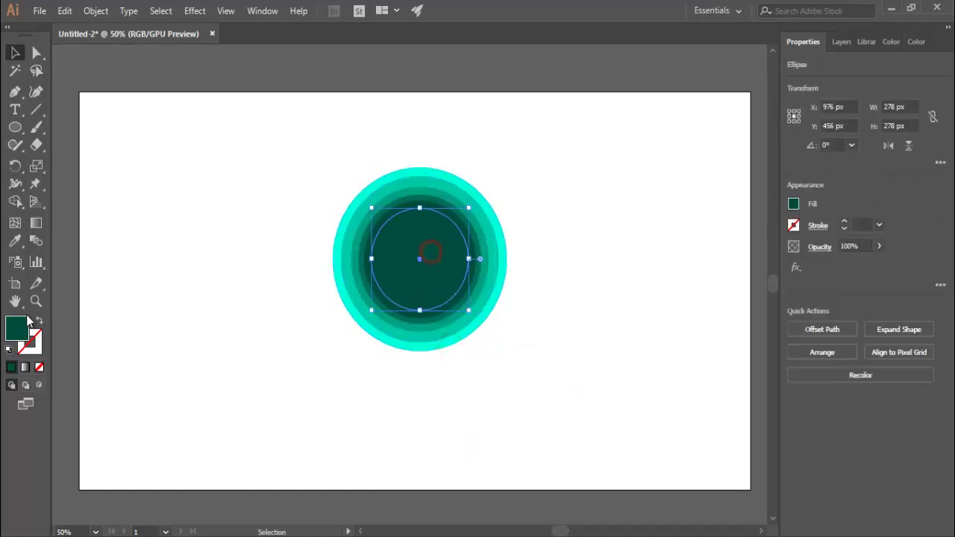
{"action": "double_click", "coordinate": [18, 330]}
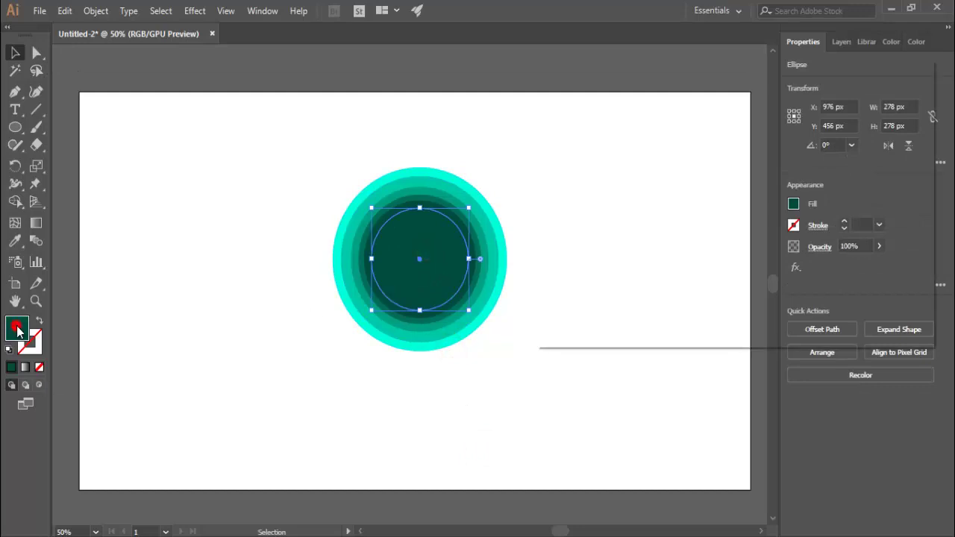
{"action": "left_click", "coordinate": [728, 258]}
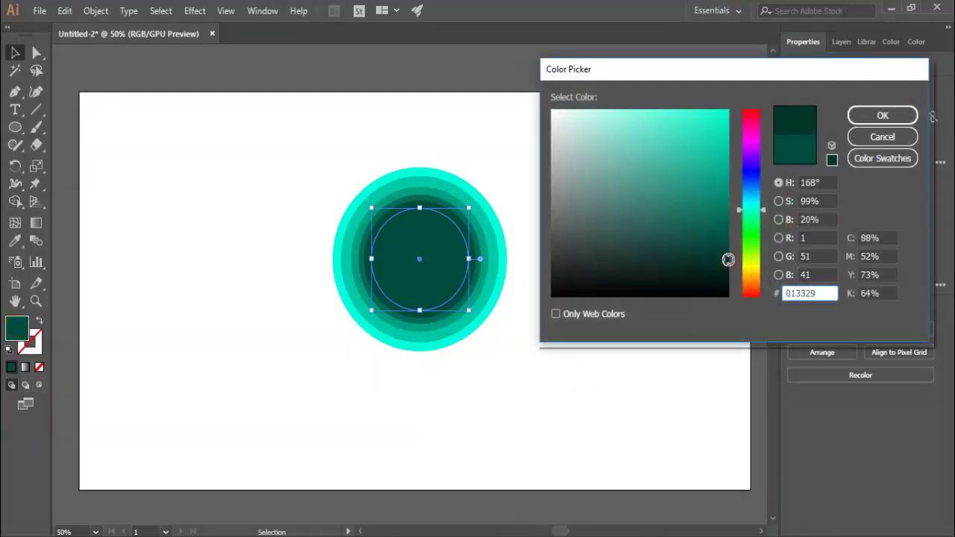
{"action": "left_click", "coordinate": [880, 116]}
{"action": "left_click", "coordinate": [594, 332]}
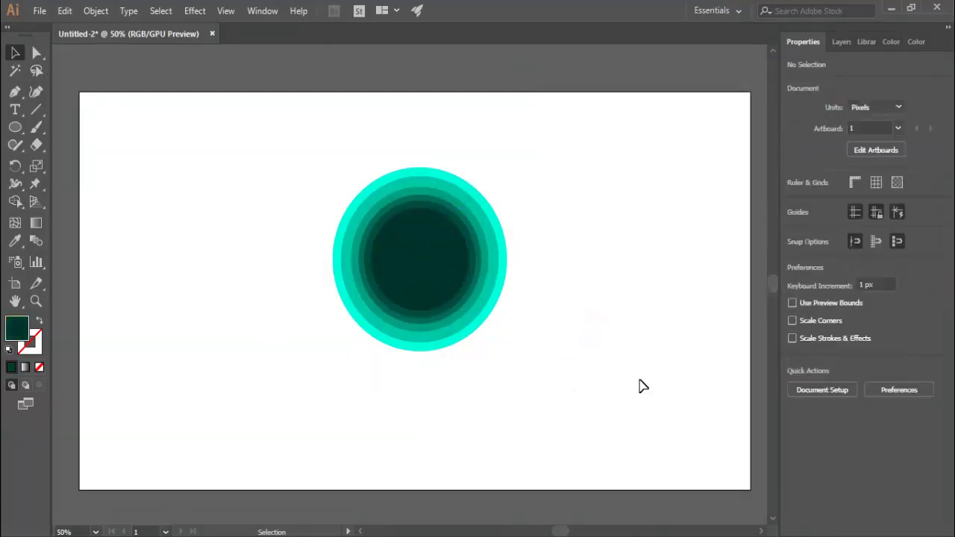
{"action": "left_click", "coordinate": [433, 243]}
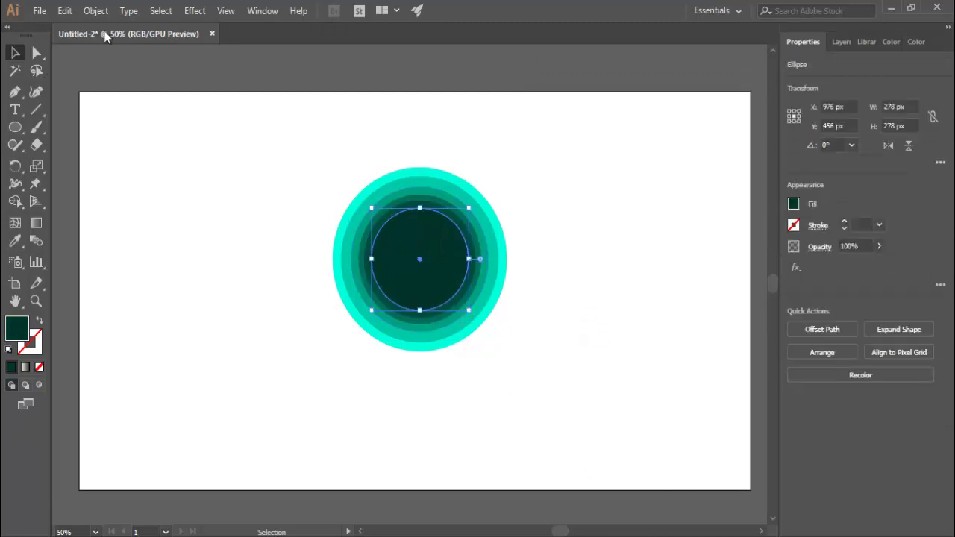
Step: Paste a front copy of the inner circle and scale it to 248 px
{"action": "left_click", "coordinate": [65, 10]}
{"action": "left_click", "coordinate": [97, 81]}
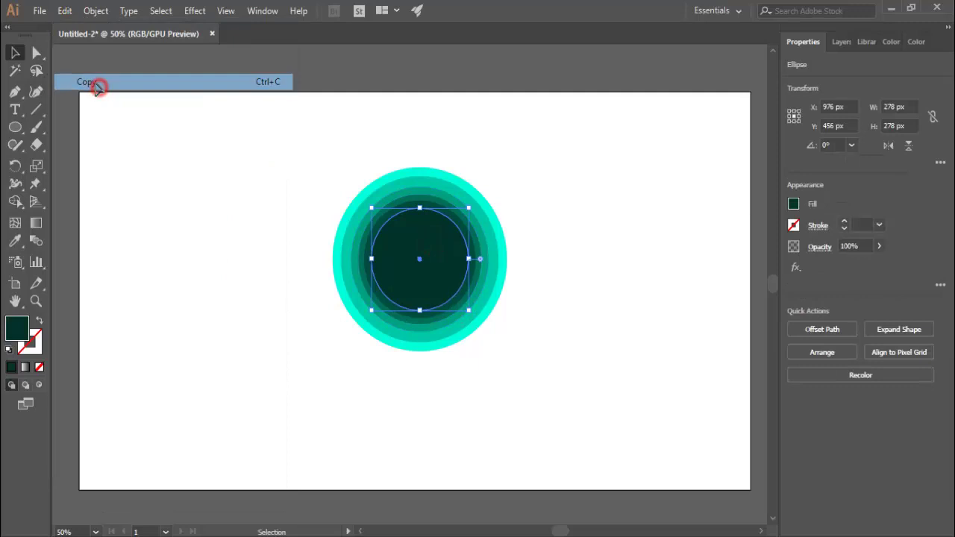
{"action": "left_click", "coordinate": [65, 10]}
{"action": "left_click", "coordinate": [112, 113]}
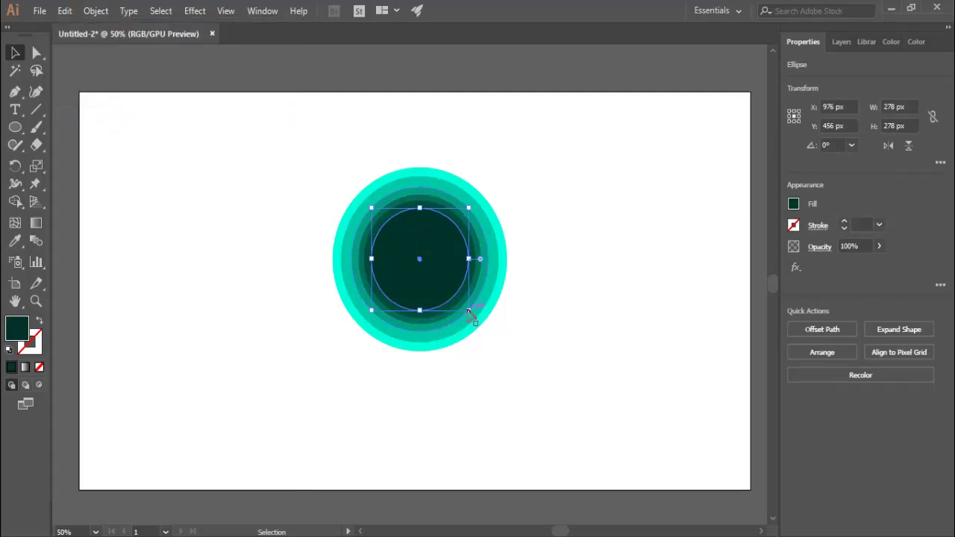
{"action": "left_click_drag", "start_coordinate": [469, 309], "coordinate": [462, 304]}
{"action": "left_click", "coordinate": [590, 397]}
Step: Fill the 248 px circle with darker green #00261F
{"action": "left_click", "coordinate": [425, 279]}
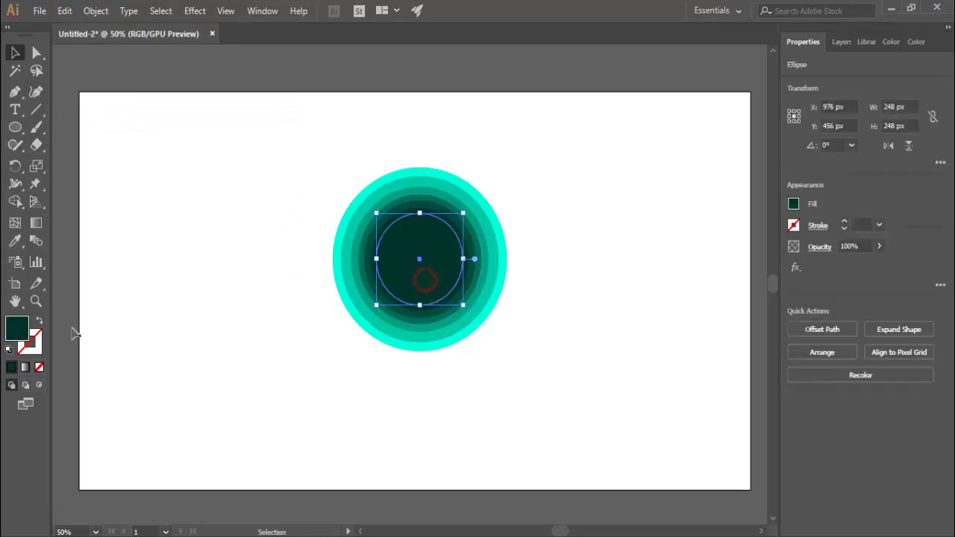
{"action": "double_click", "coordinate": [16, 330]}
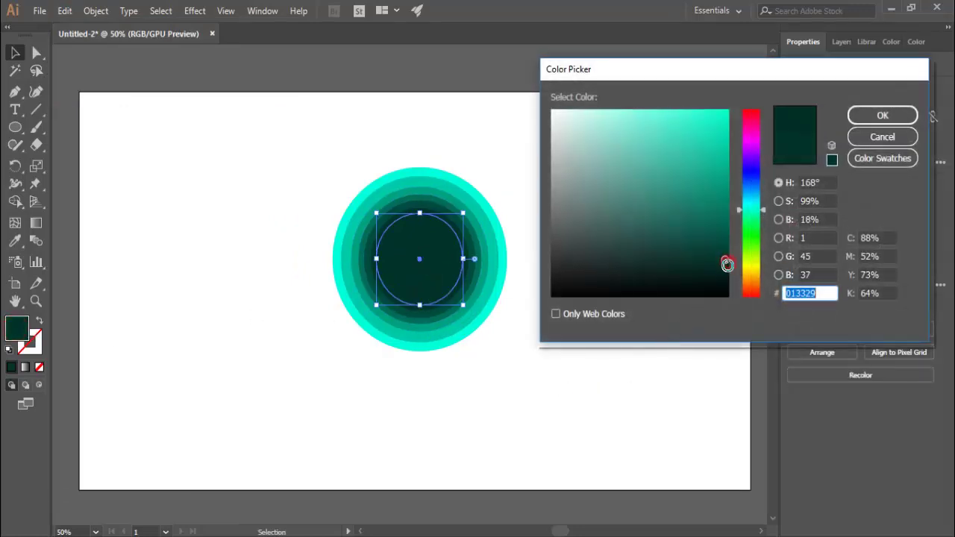
{"action": "left_click_drag", "start_coordinate": [727, 265], "coordinate": [727, 270]}
{"action": "left_click", "coordinate": [855, 119]}
{"action": "left_click", "coordinate": [542, 400]}
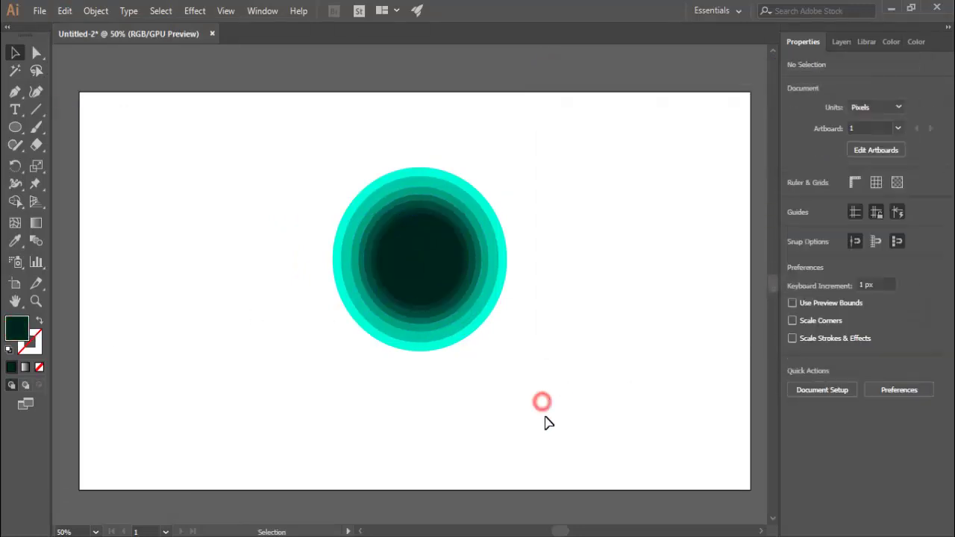
{"action": "left_click", "coordinate": [411, 290]}
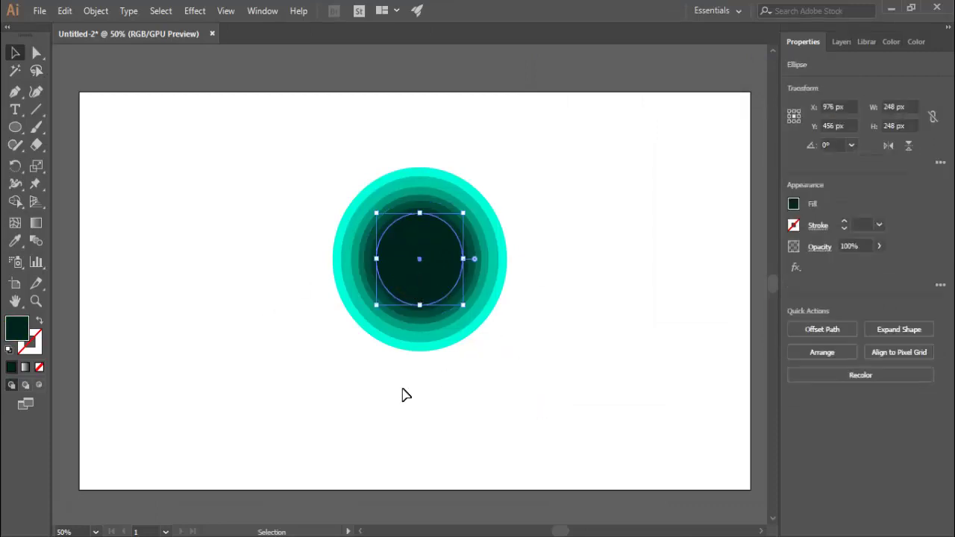
Step: Paste a front copy of the inner circle and scale it to 196 px
{"action": "left_click", "coordinate": [64, 10]}
{"action": "left_click", "coordinate": [93, 82]}
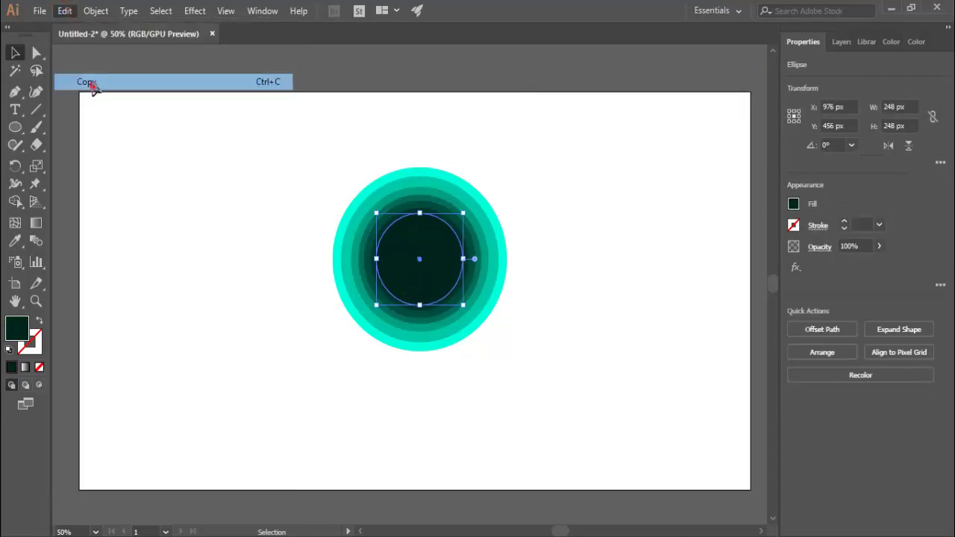
{"action": "left_click", "coordinate": [65, 11]}
{"action": "left_click", "coordinate": [97, 113]}
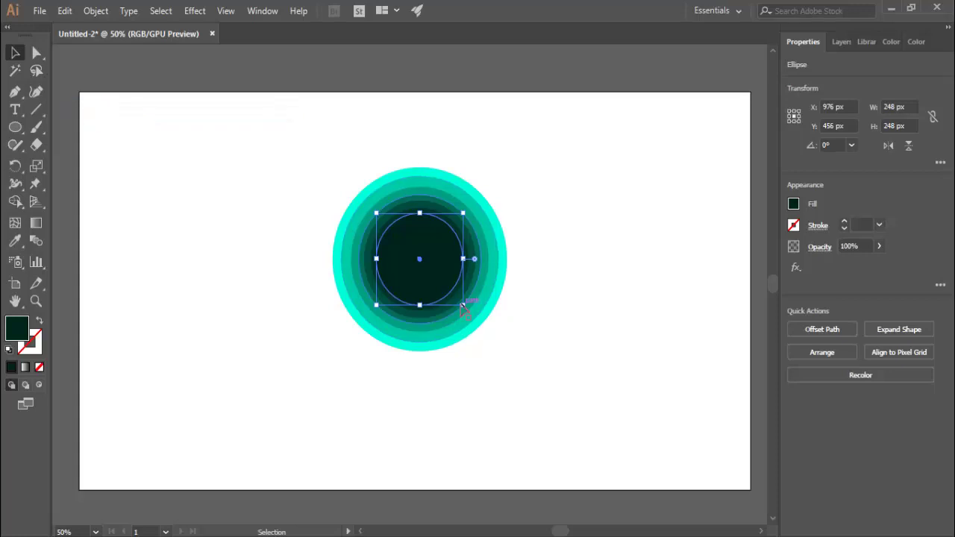
{"action": "left_click_drag", "start_coordinate": [462, 306], "coordinate": [456, 296]}
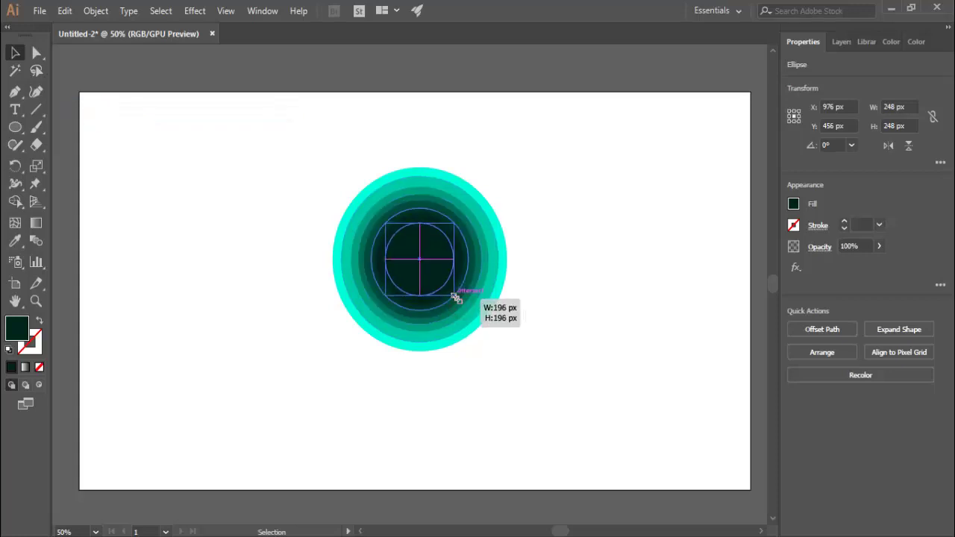
{"action": "left_click", "coordinate": [552, 371]}
Step: Fill the 196 px circle with pure black #000000
{"action": "left_click", "coordinate": [427, 261]}
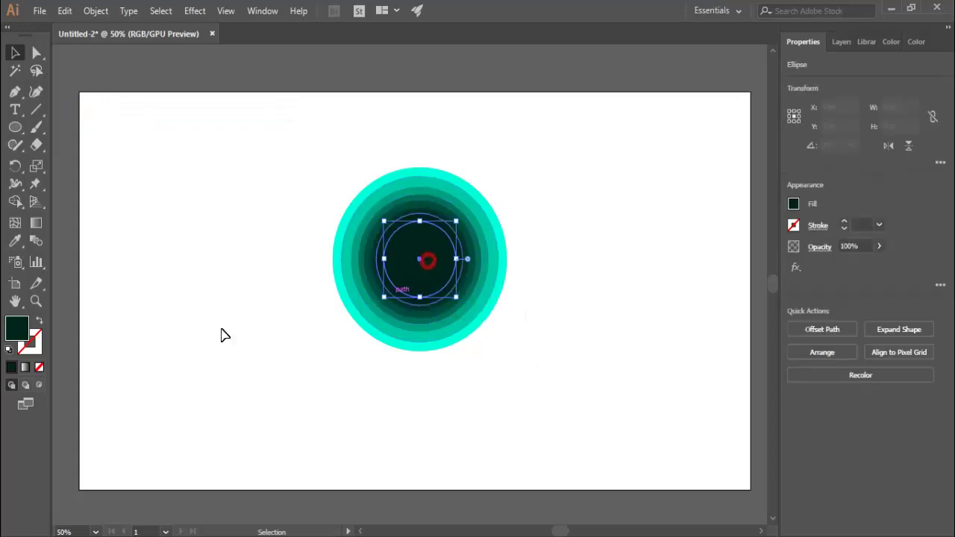
{"action": "double_click", "coordinate": [13, 323]}
{"action": "left_click_drag", "start_coordinate": [729, 277], "coordinate": [729, 298]}
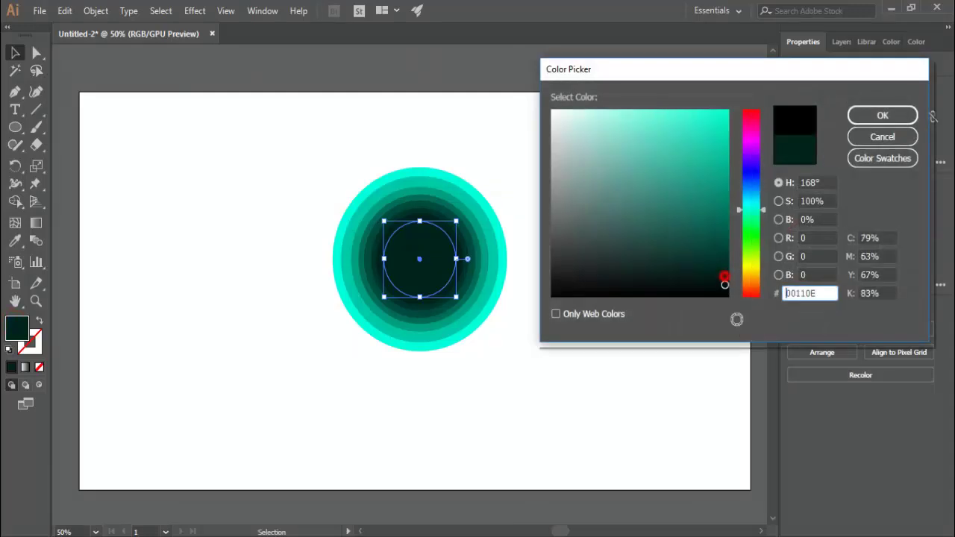
{"action": "left_click", "coordinate": [881, 119]}
{"action": "left_click", "coordinate": [542, 358]}
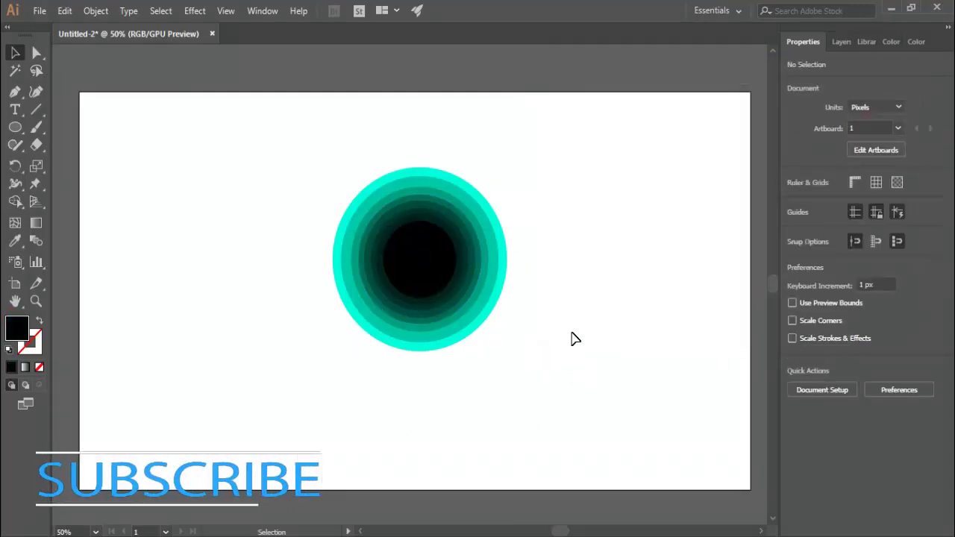
Step: Zoom the view back to 50% and recentre the artwork
{"action": "key", "text": "z"}
{"action": "left_click", "coordinate": [518, 323], "text": "alt"}
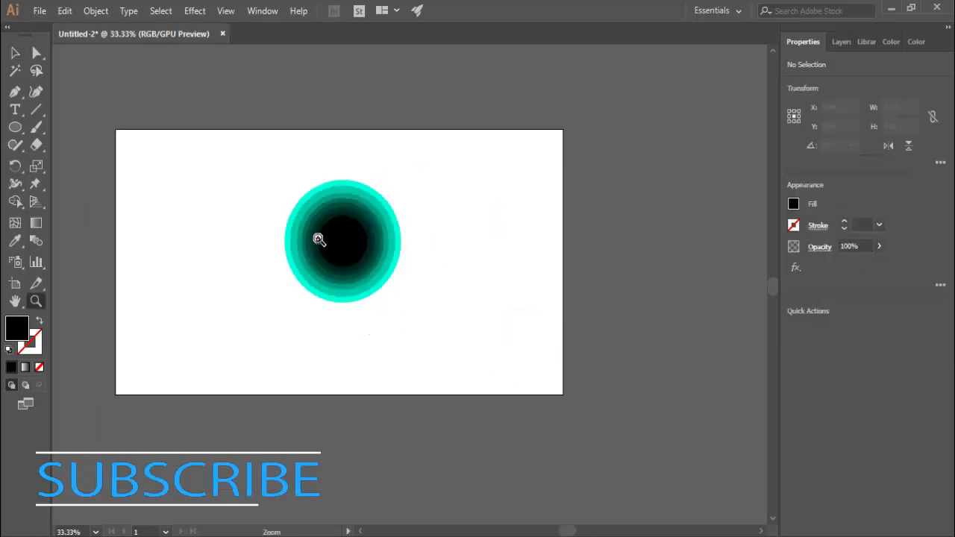
{"action": "left_click", "coordinate": [319, 231]}
{"action": "left_click_drag", "start_coordinate": [564, 433], "coordinate": [514, 387]}
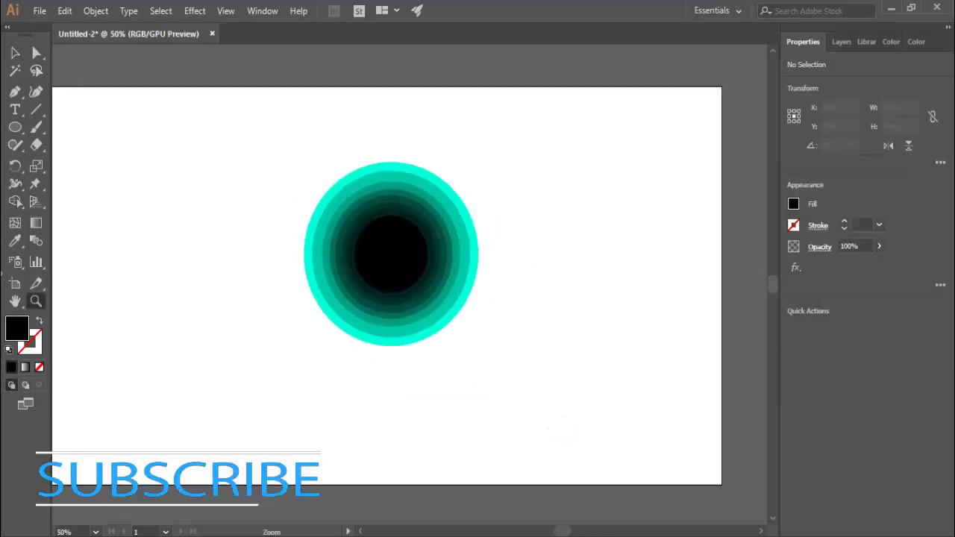
{"action": "left_click", "coordinate": [14, 53]}
{"action": "left_click", "coordinate": [15, 127]}
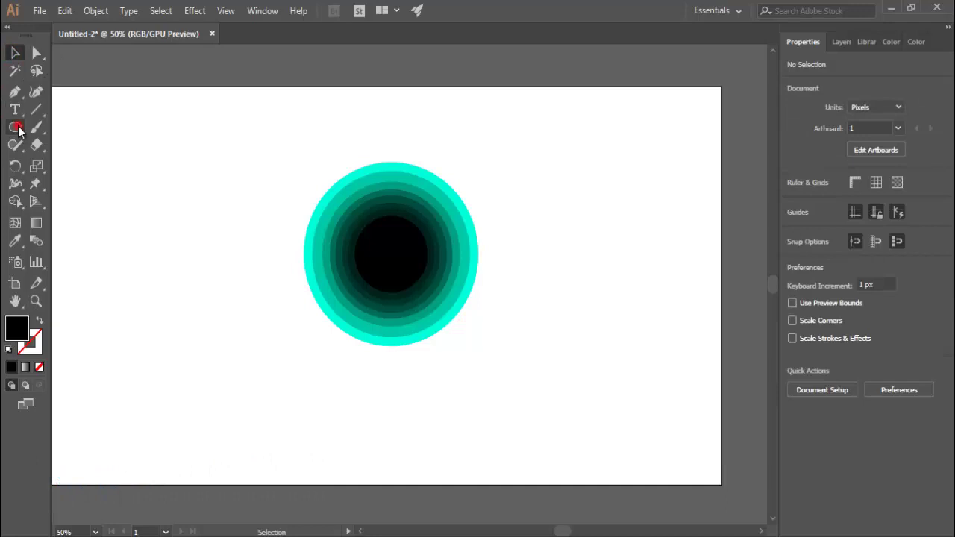
{"action": "left_click", "coordinate": [15, 53]}
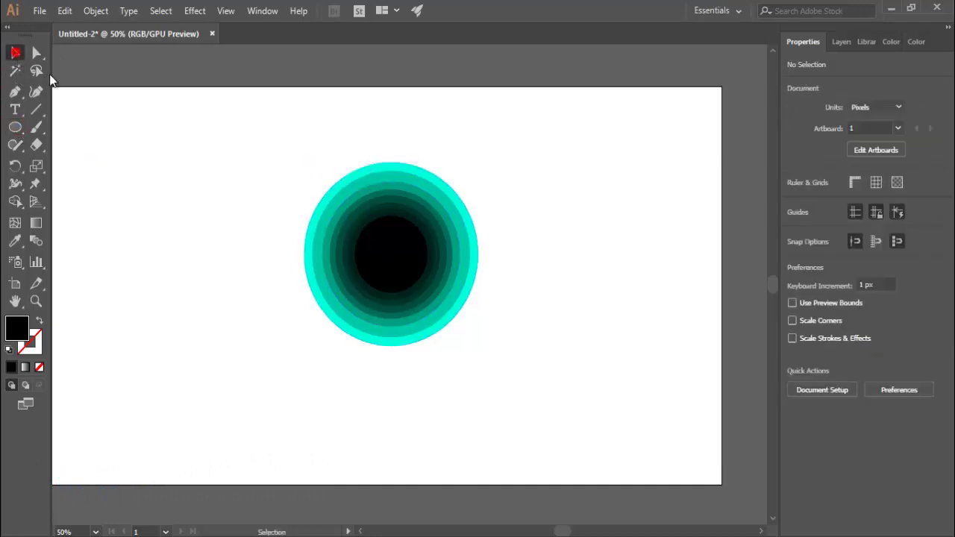
Step: Paste a copy of the outer cyan circle in back and enlarge it to 554 px
{"action": "left_click", "coordinate": [377, 167]}
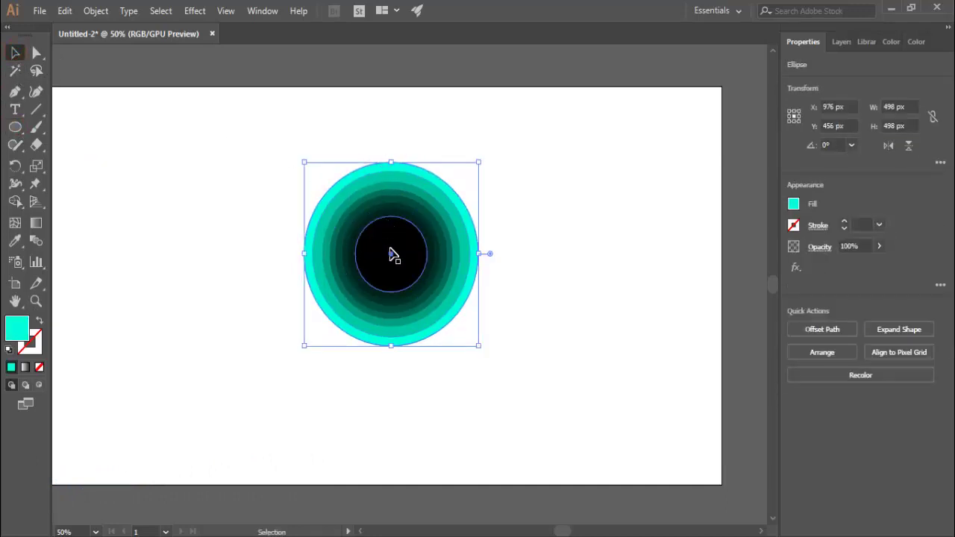
{"action": "left_click", "coordinate": [65, 10]}
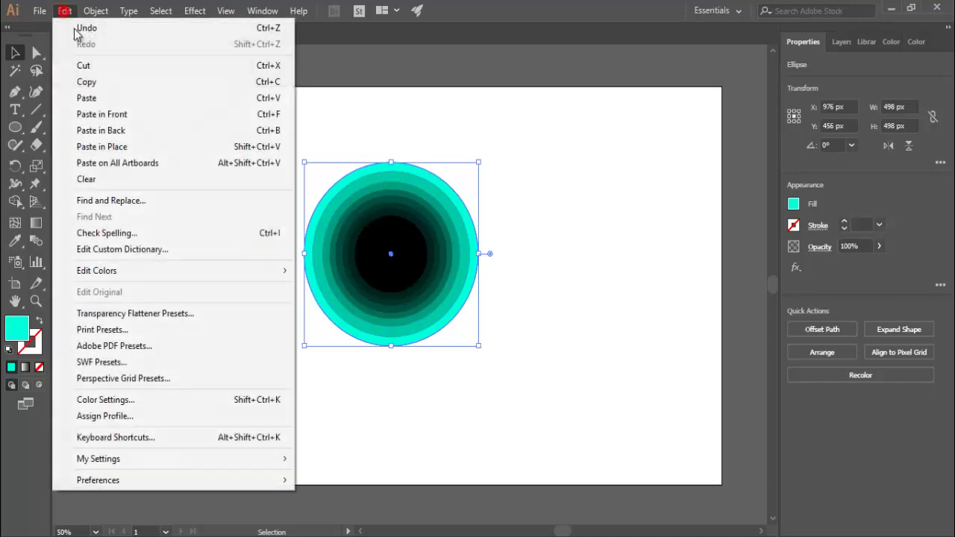
{"action": "left_click", "coordinate": [112, 114]}
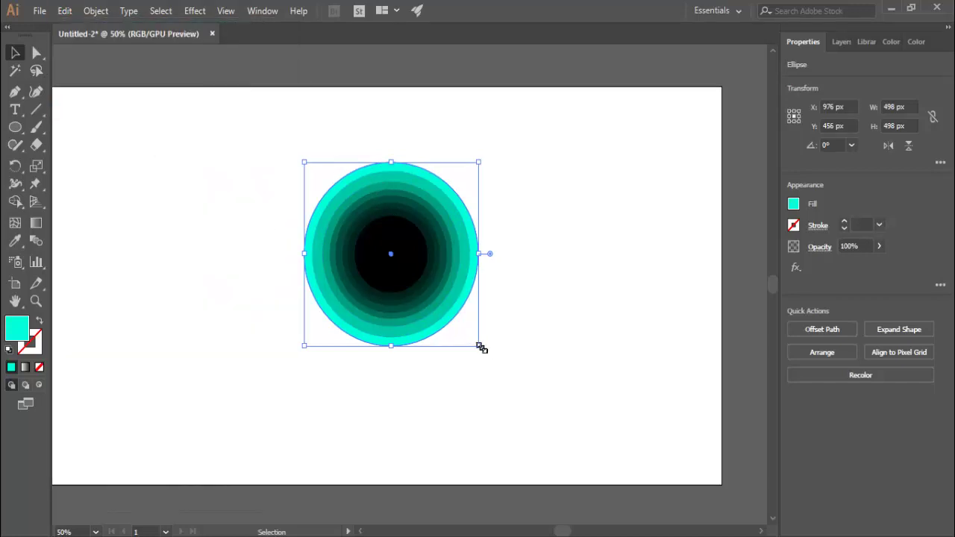
{"action": "left_click_drag", "start_coordinate": [479, 345], "coordinate": [498, 362]}
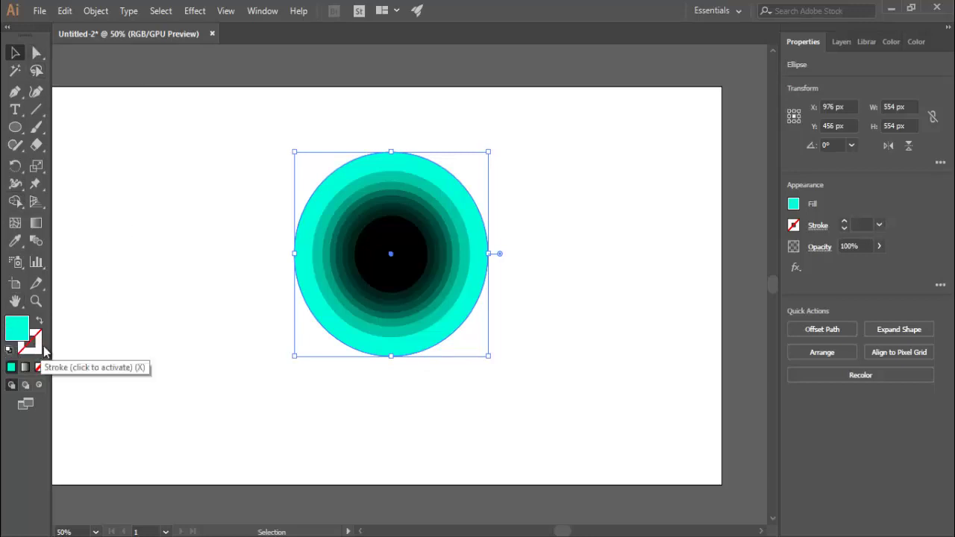
Step: Give the outer circle a black outline 8 pt thick
{"action": "left_click", "coordinate": [791, 230]}
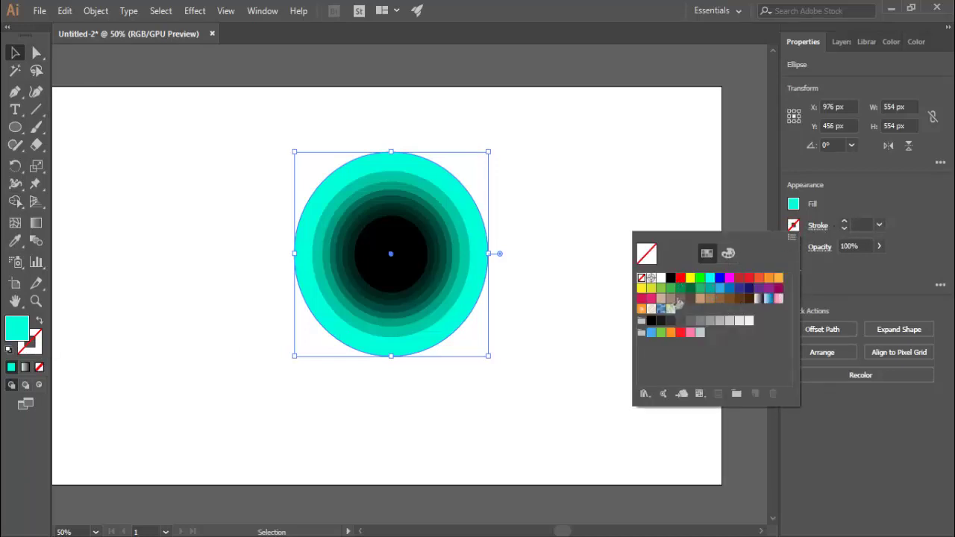
{"action": "left_click", "coordinate": [671, 278]}
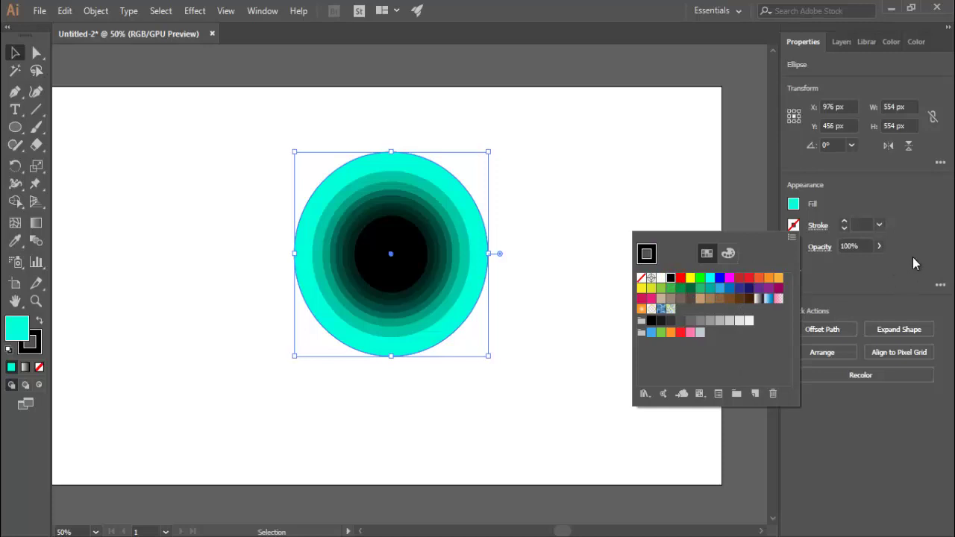
{"action": "left_click", "coordinate": [935, 244]}
{"action": "left_click", "coordinate": [844, 221]}
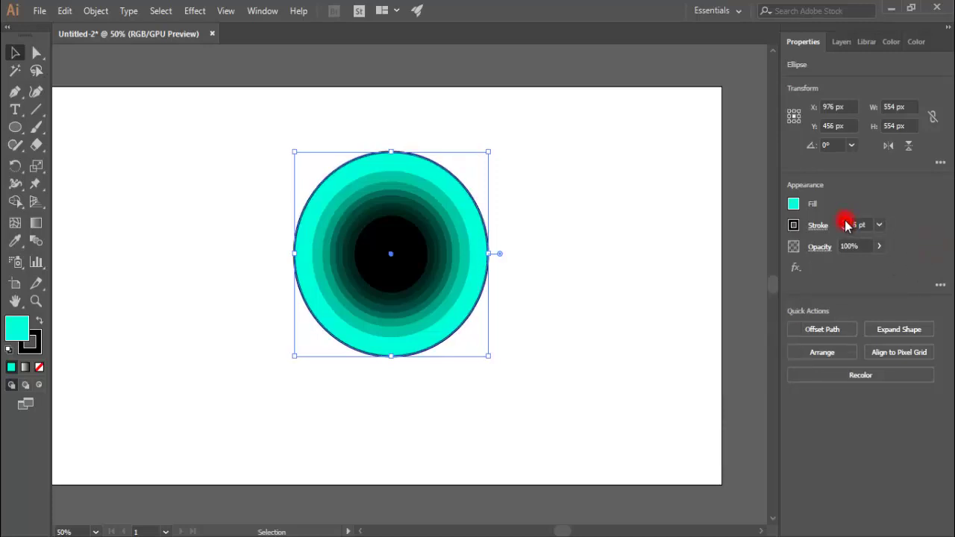
{"action": "left_click", "coordinate": [843, 221]}
{"action": "left_click", "coordinate": [844, 221]}
Step: Recolour the outer circle's 8 pt outline to a muted brownish grey
{"action": "left_click", "coordinate": [509, 393]}
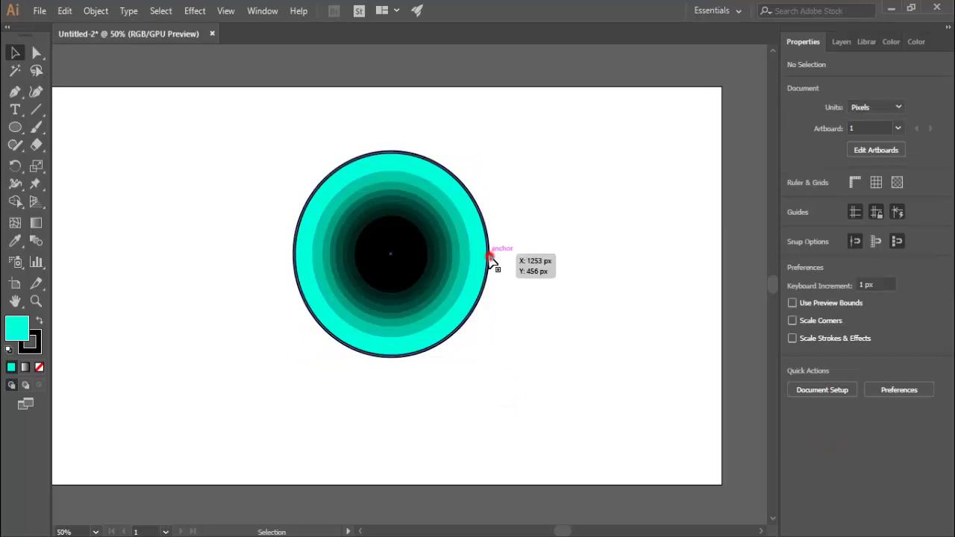
{"action": "left_click", "coordinate": [489, 256]}
{"action": "left_click", "coordinate": [793, 225]}
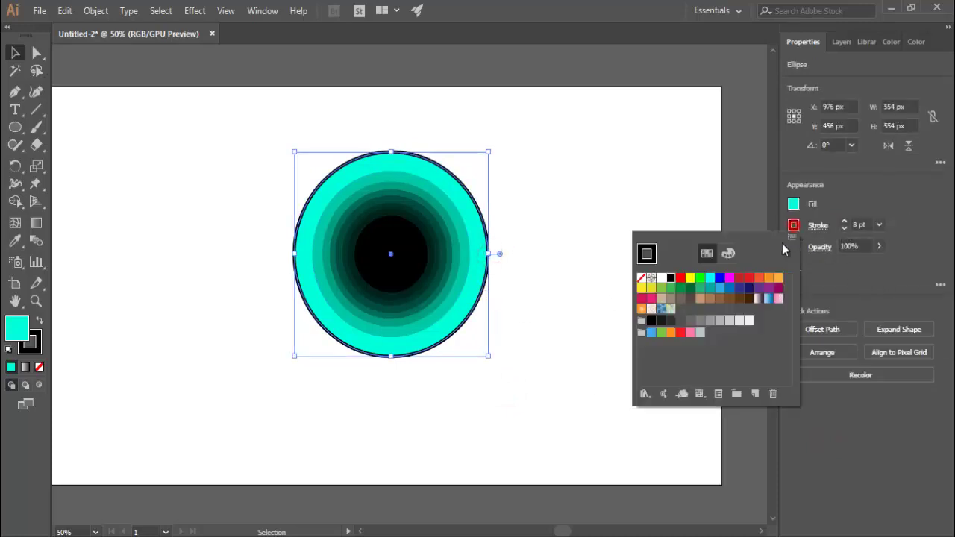
{"action": "left_click", "coordinate": [729, 299]}
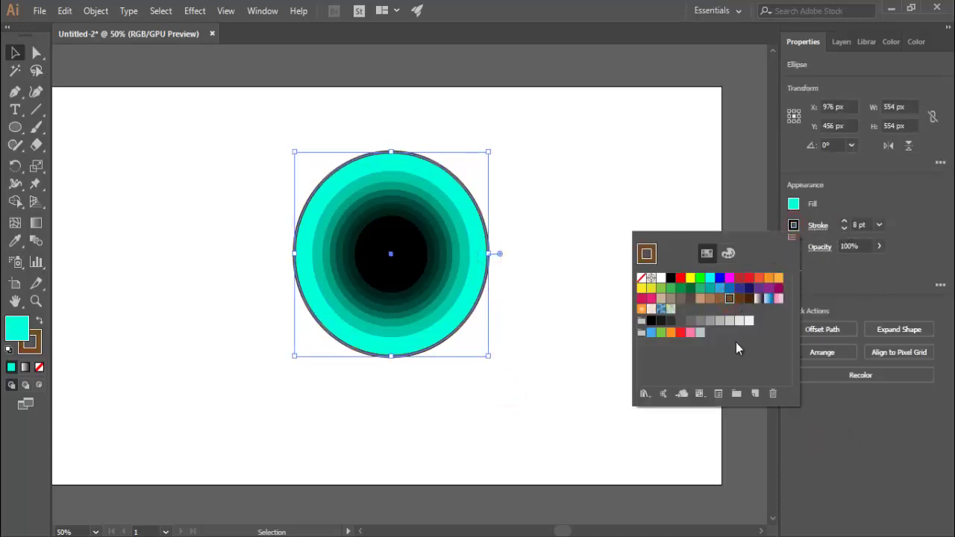
{"action": "left_click", "coordinate": [886, 454]}
{"action": "left_click", "coordinate": [543, 382]}
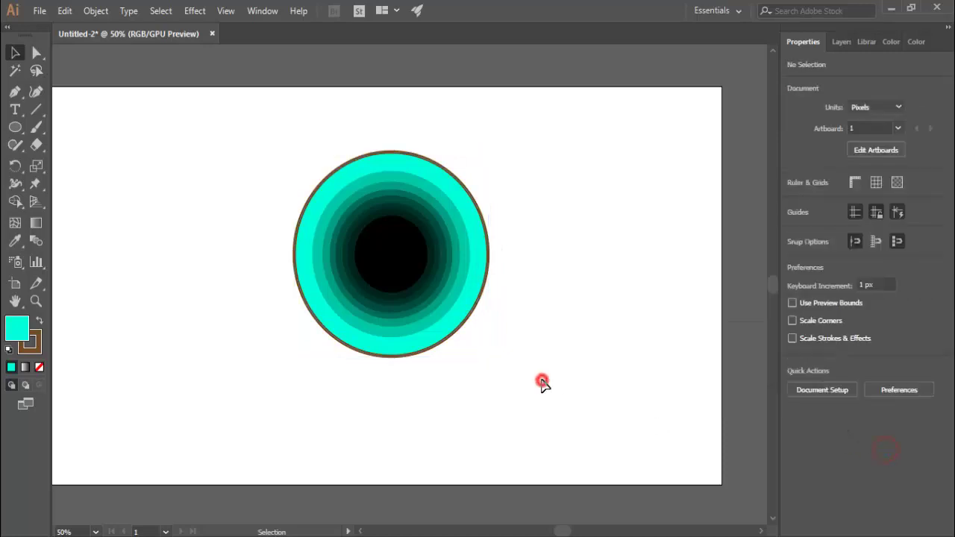
{"action": "left_click", "coordinate": [471, 302]}
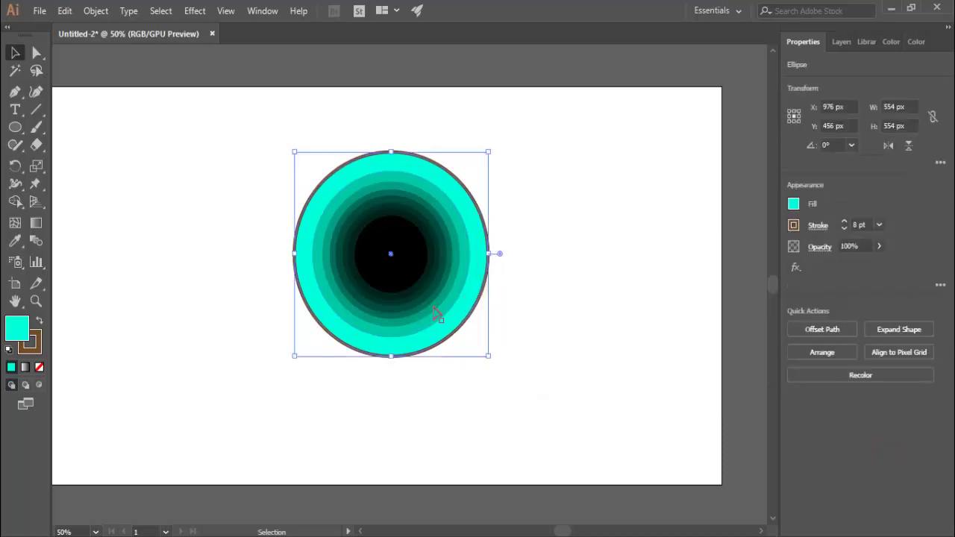
Step: Fill the outer 554 px circle with dark olive-brown 775500
{"action": "double_click", "coordinate": [18, 335]}
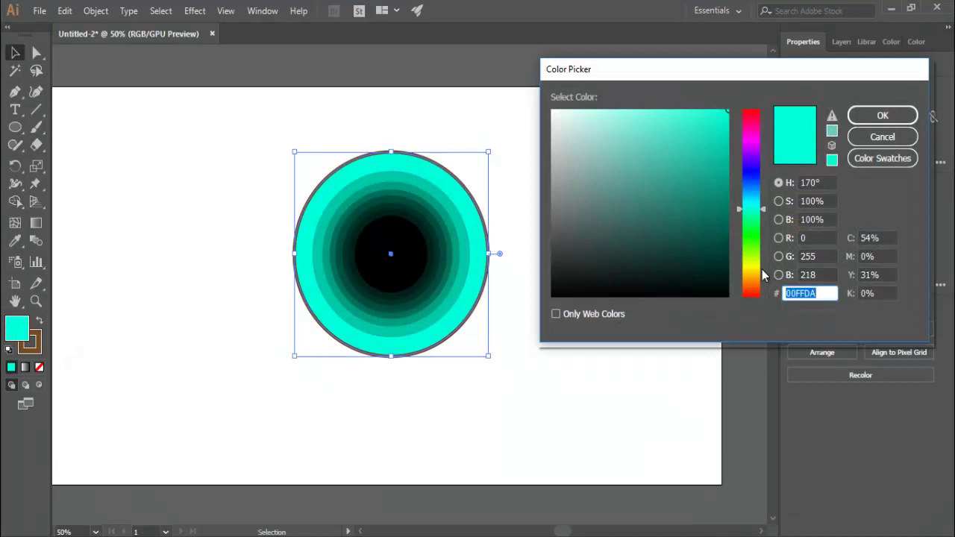
{"action": "left_click_drag", "start_coordinate": [758, 276], "coordinate": [754, 275]}
{"action": "left_click", "coordinate": [727, 221]}
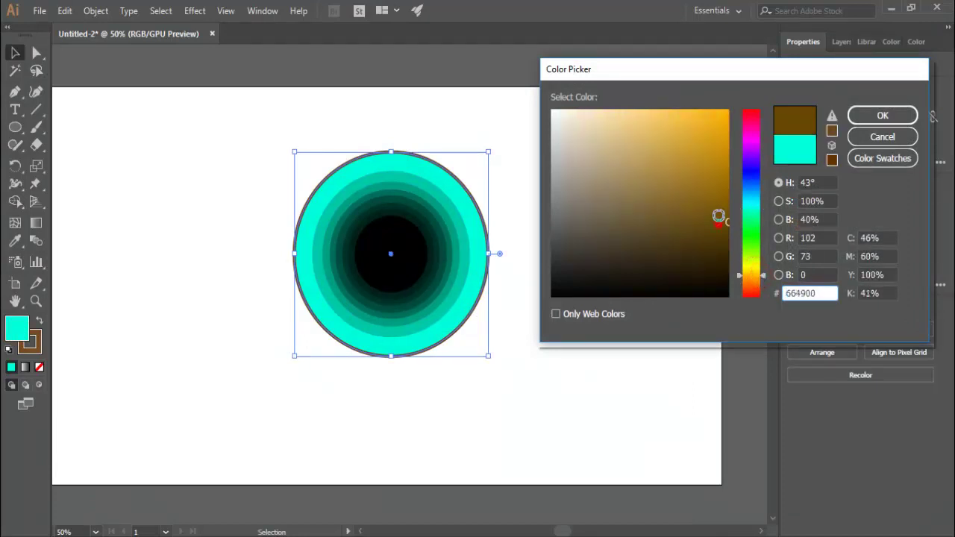
{"action": "left_click", "coordinate": [728, 209]}
{"action": "left_click", "coordinate": [881, 116]}
{"action": "left_click", "coordinate": [547, 373]}
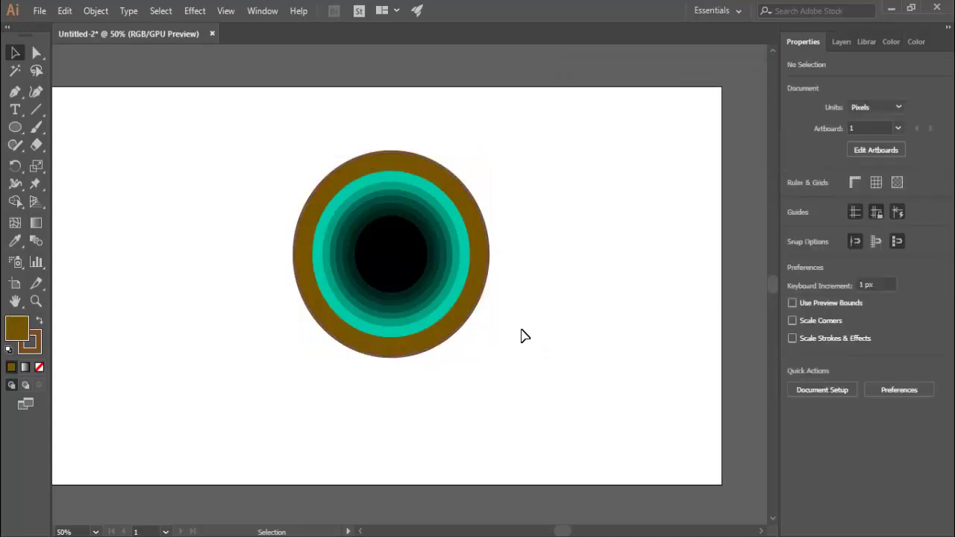
{"action": "left_click", "coordinate": [464, 303]}
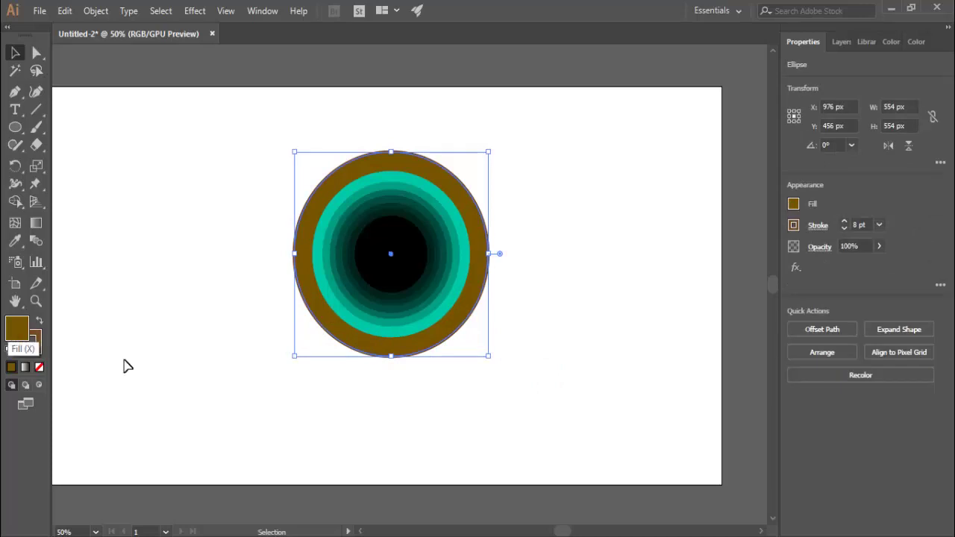
{"action": "left_click", "coordinate": [246, 397]}
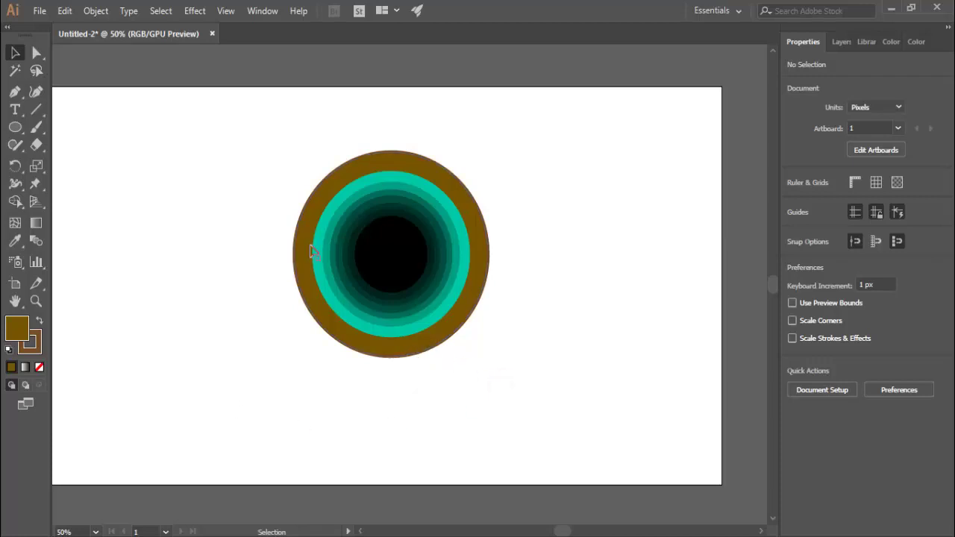
Step: Marquee-select all the concentric circles and group them
{"action": "left_click_drag", "start_coordinate": [267, 126], "coordinate": [486, 380]}
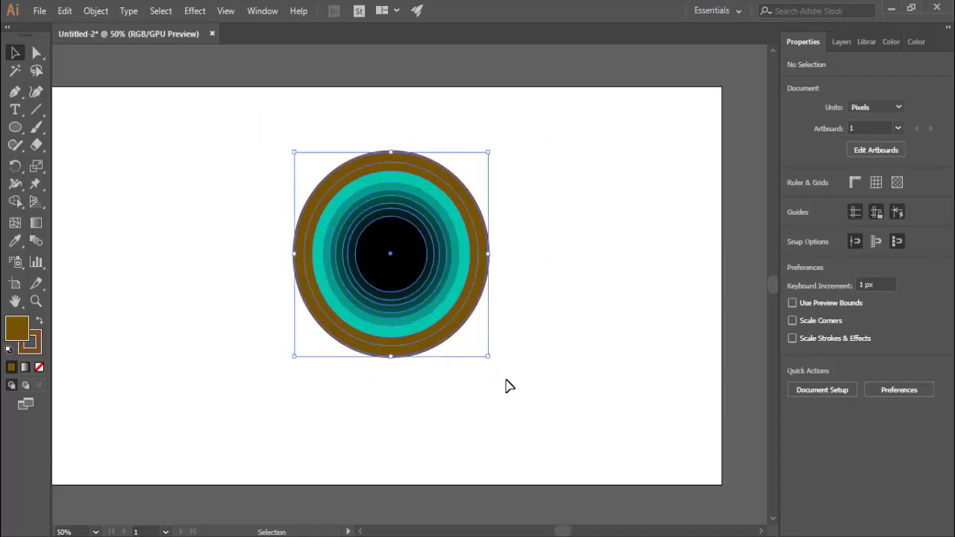
{"action": "right_click", "coordinate": [447, 321]}
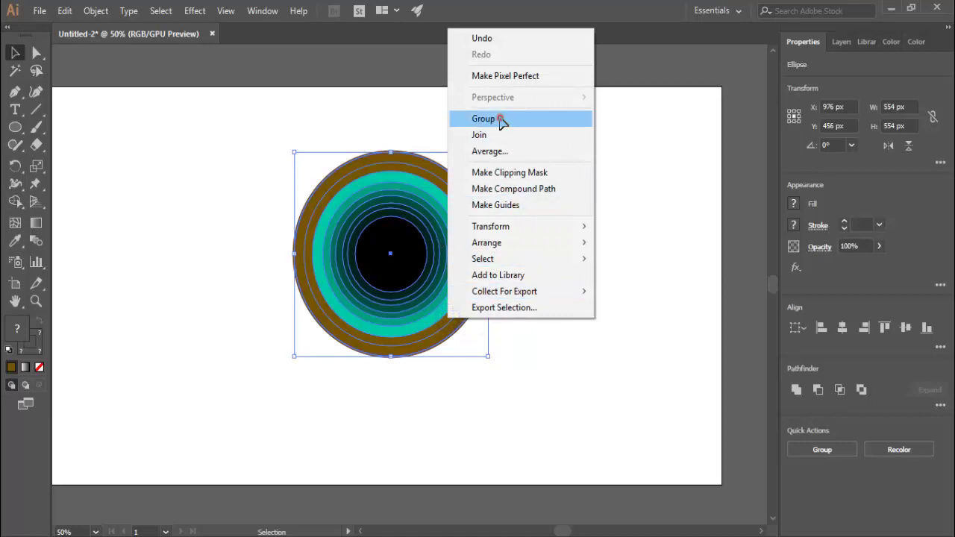
{"action": "left_click", "coordinate": [500, 118]}
{"action": "left_click", "coordinate": [598, 357]}
{"action": "left_click", "coordinate": [450, 331]}
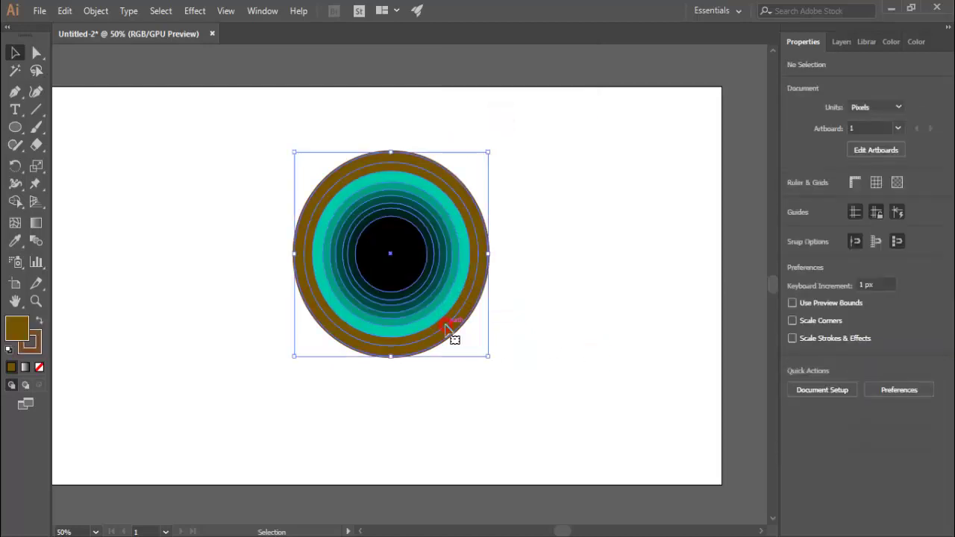
{"action": "left_click", "coordinate": [374, 408]}
{"action": "left_click", "coordinate": [386, 355]}
Step: Draw a wide flat ellipse, about 554 × 46 px, below the circles
{"action": "left_click", "coordinate": [409, 415]}
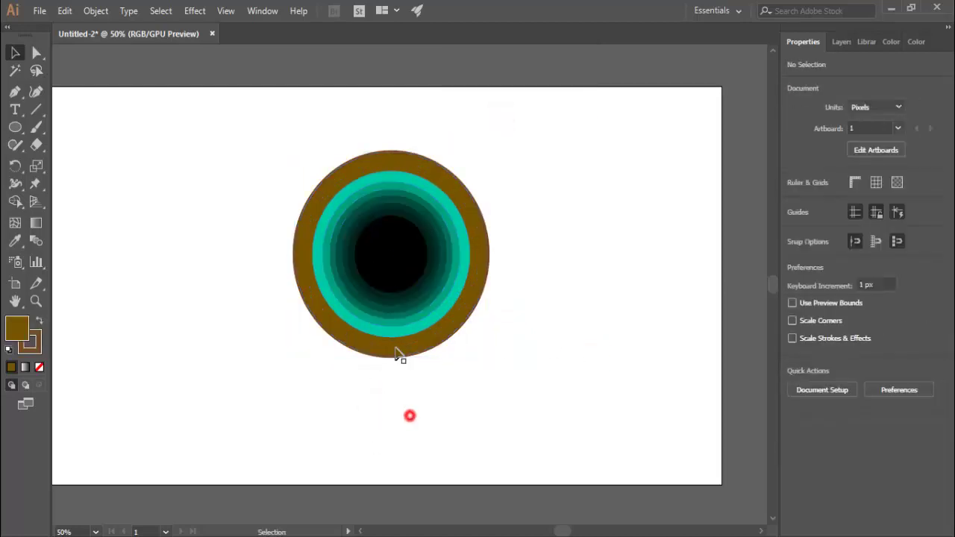
{"action": "left_click", "coordinate": [397, 347]}
{"action": "left_click", "coordinate": [98, 212]}
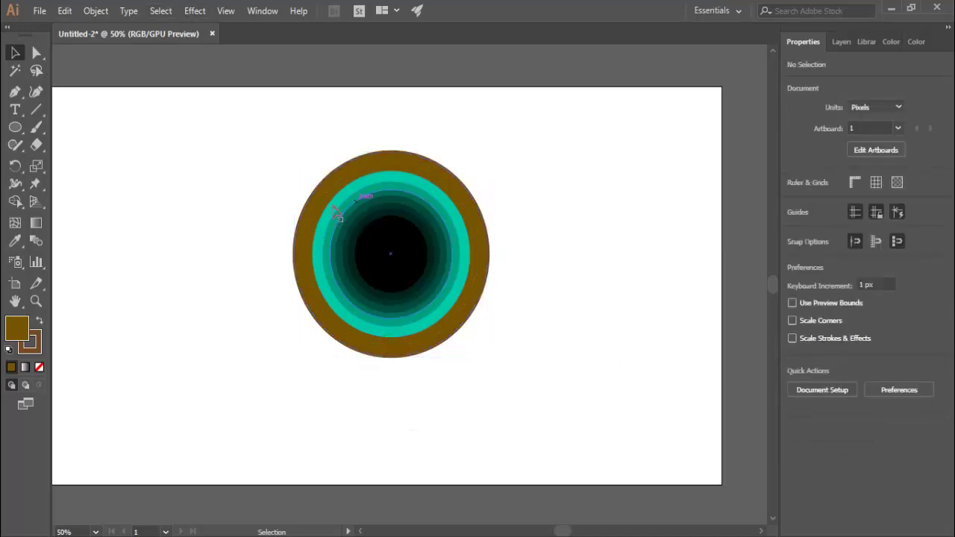
{"action": "left_click", "coordinate": [15, 127]}
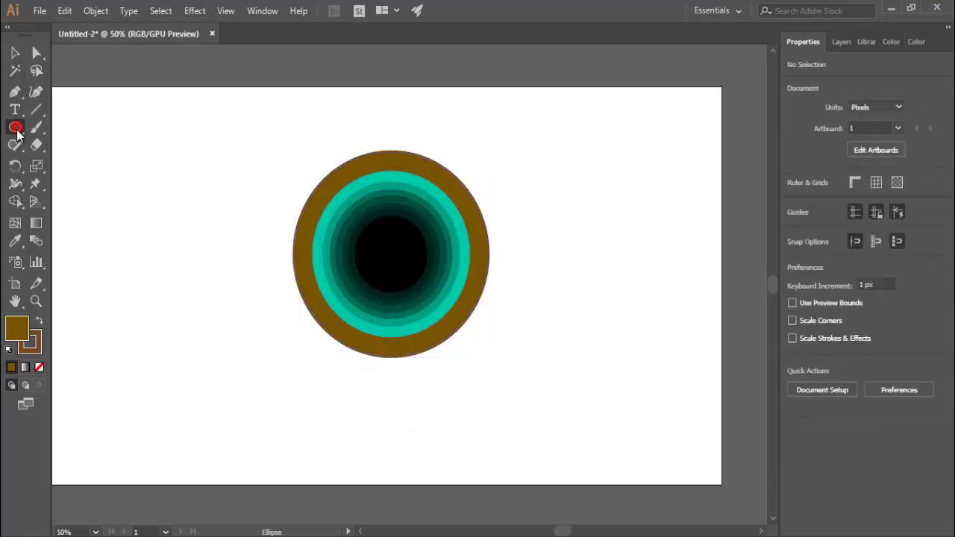
{"action": "left_click_drag", "start_coordinate": [317, 403], "coordinate": [486, 412]}
Step: Give the flat ellipse a black 000000 fill and no outline
{"action": "double_click", "coordinate": [16, 326]}
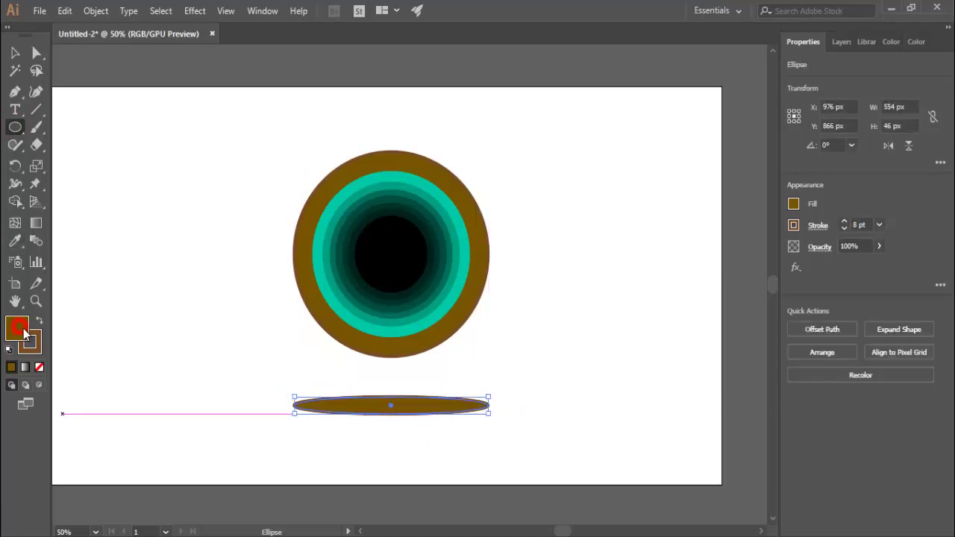
{"action": "left_click_drag", "start_coordinate": [565, 291], "coordinate": [546, 305]}
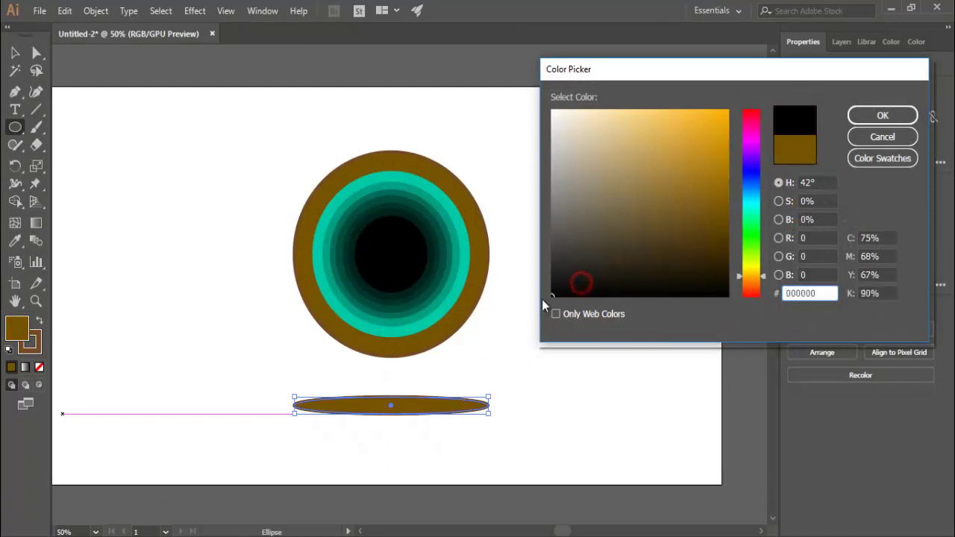
{"action": "left_click", "coordinate": [880, 116]}
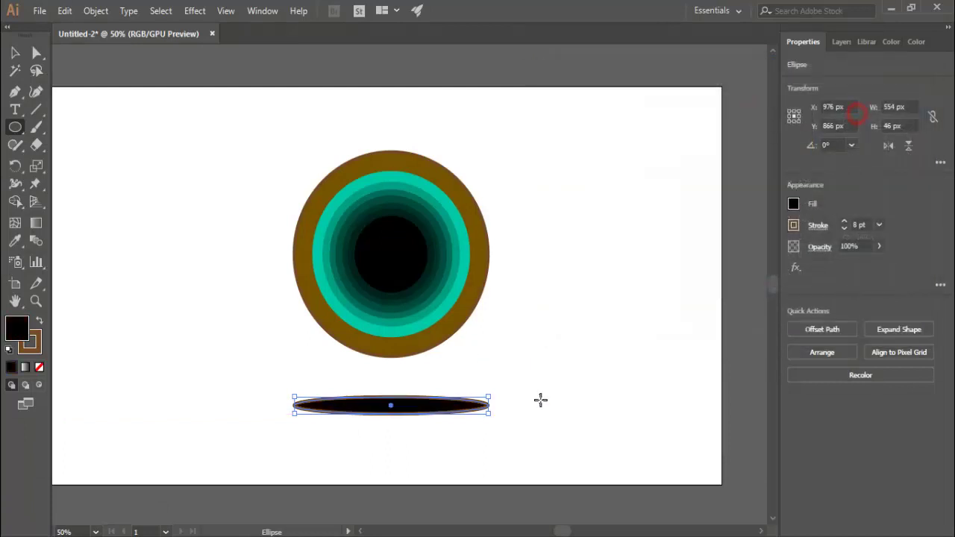
{"action": "left_click", "coordinate": [794, 225]}
{"action": "left_click", "coordinate": [644, 277]}
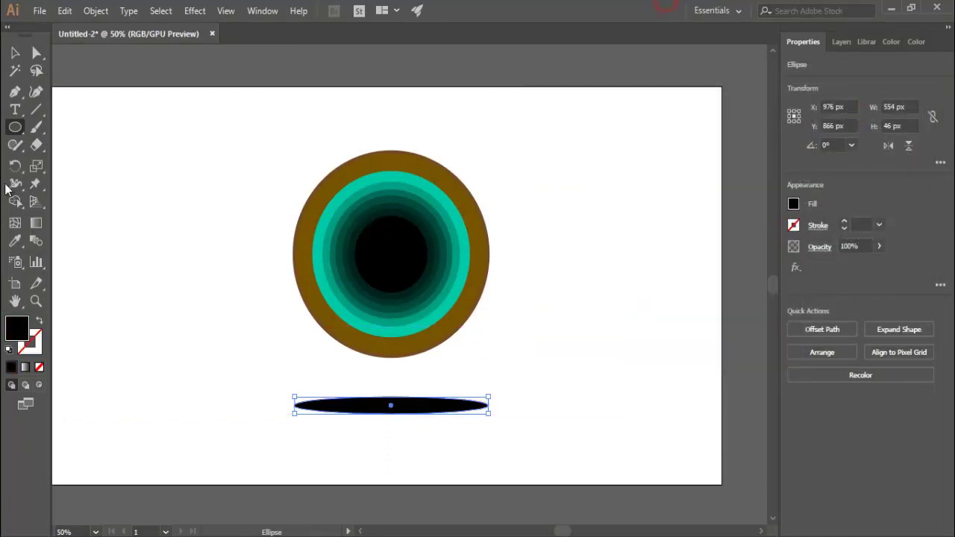
Step: Nudge the black ellipse slightly up toward the circles
{"action": "left_click", "coordinate": [15, 52]}
{"action": "left_click_drag", "start_coordinate": [428, 403], "coordinate": [429, 386]}
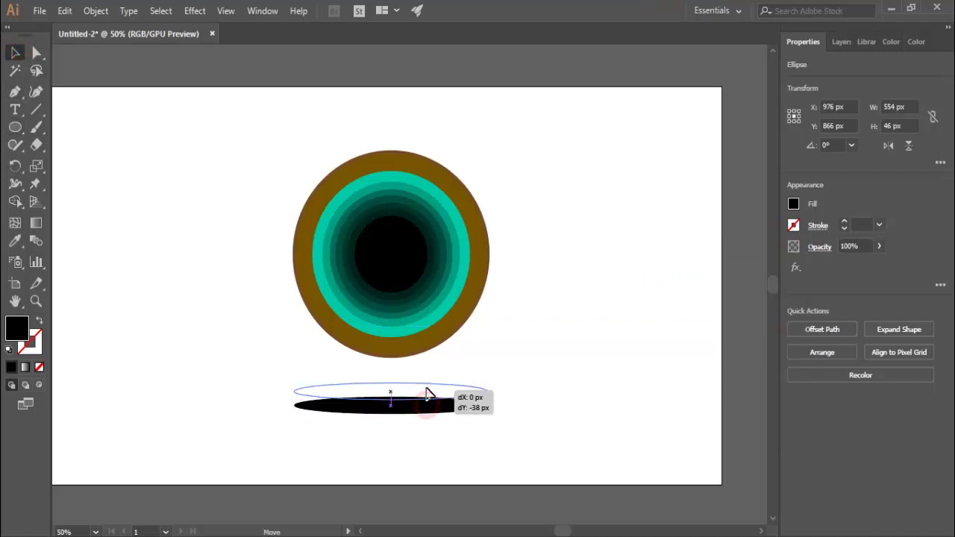
{"action": "left_click", "coordinate": [591, 420]}
{"action": "left_click", "coordinate": [429, 388]}
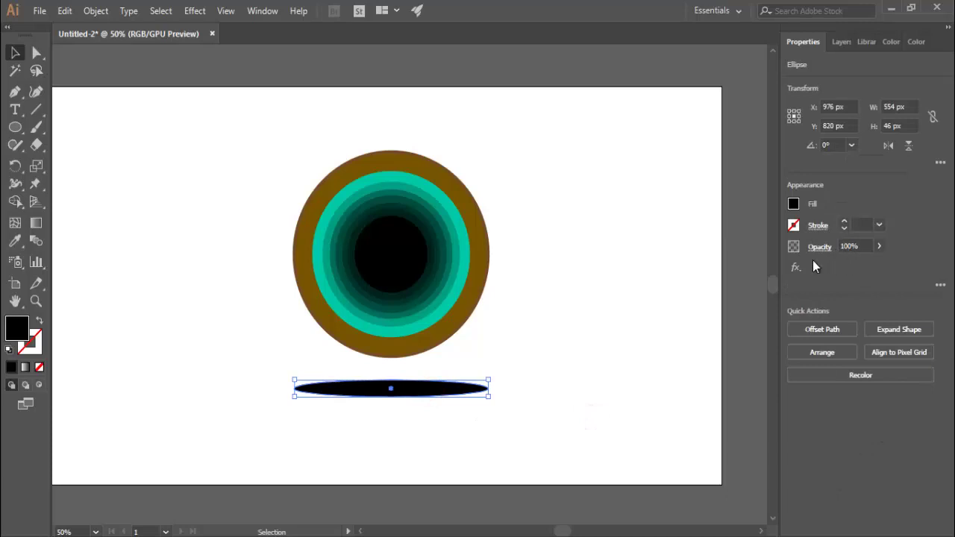
Step: Adjust the shadow ellipse's opacity, ending at 76%
{"action": "left_click", "coordinate": [879, 246]}
{"action": "left_click", "coordinate": [852, 266]}
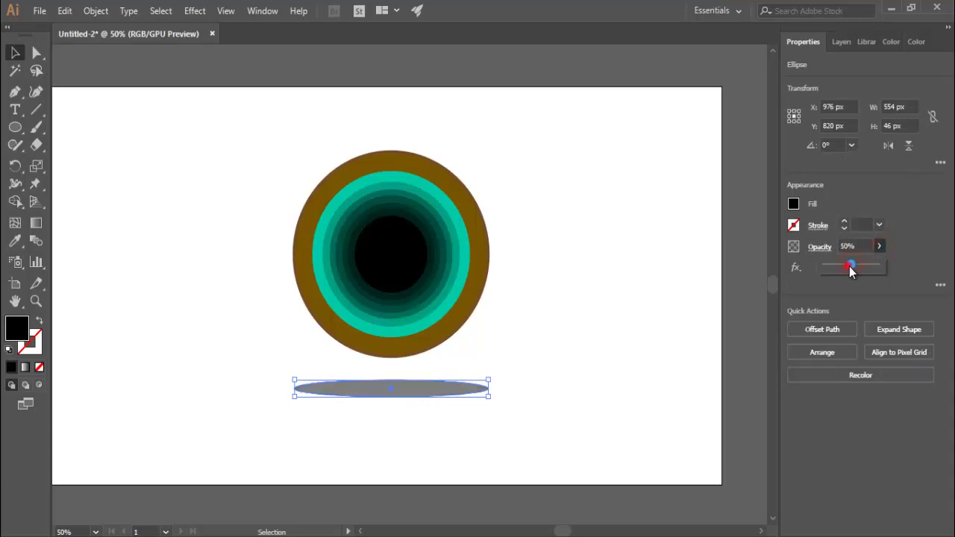
{"action": "left_click_drag", "start_coordinate": [855, 267], "coordinate": [863, 265]}
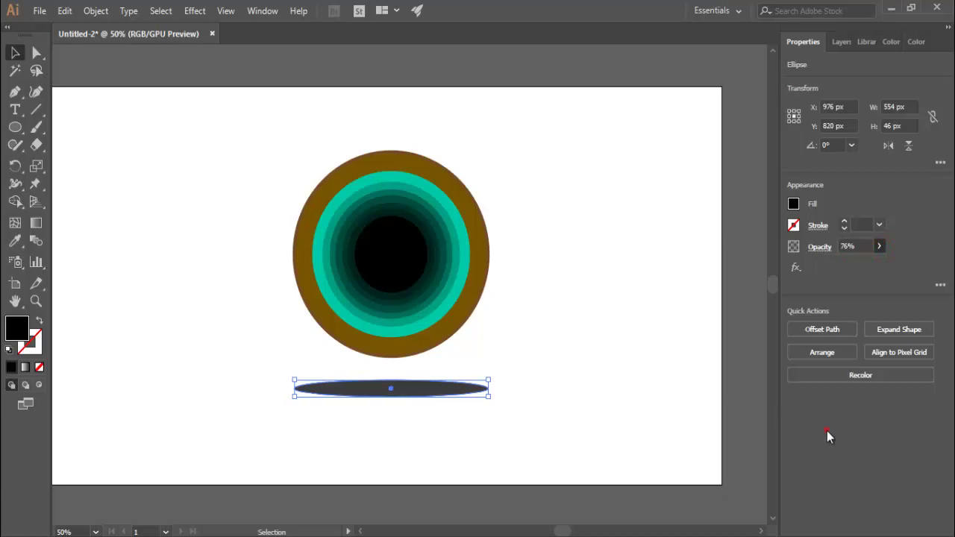
Step: Apply a 9.7 px Gaussian Blur to the shadow ellipse
{"action": "left_click", "coordinate": [194, 10]}
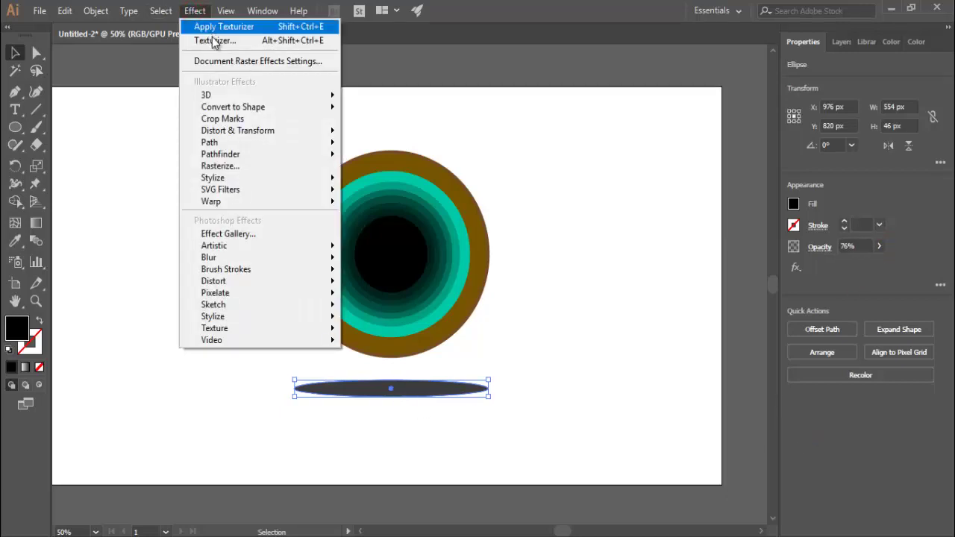
{"action": "left_click", "coordinate": [373, 256]}
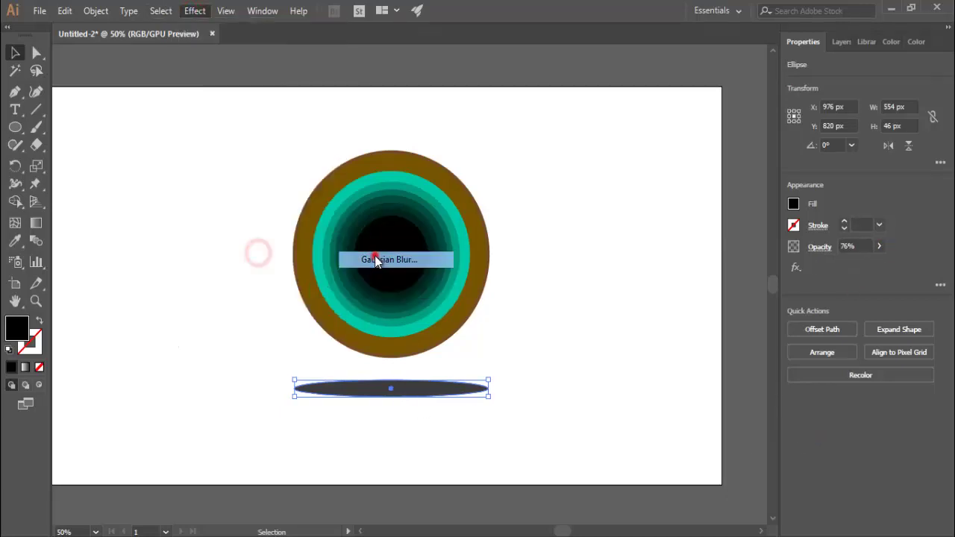
{"action": "left_click", "coordinate": [412, 289]}
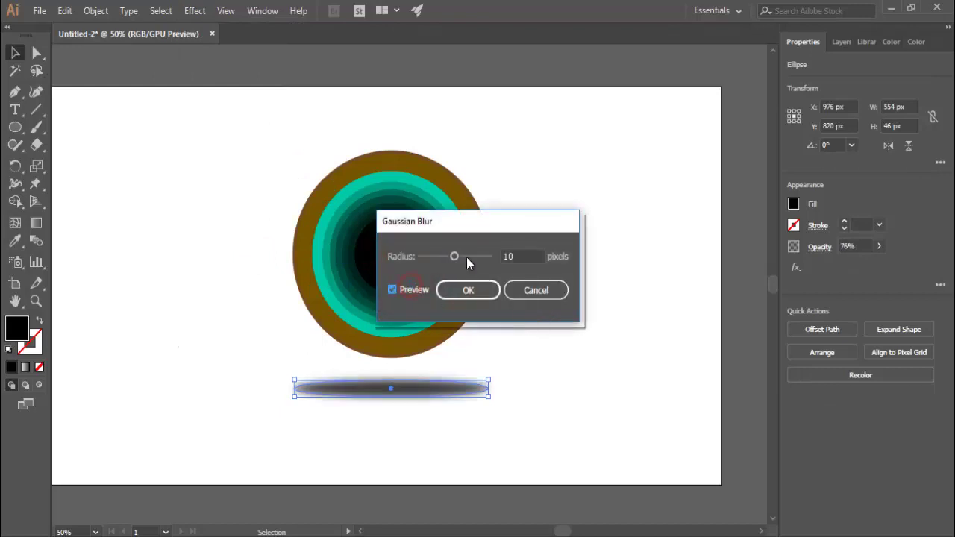
{"action": "left_click", "coordinate": [470, 256]}
{"action": "left_click_drag", "start_coordinate": [466, 258], "coordinate": [457, 258]}
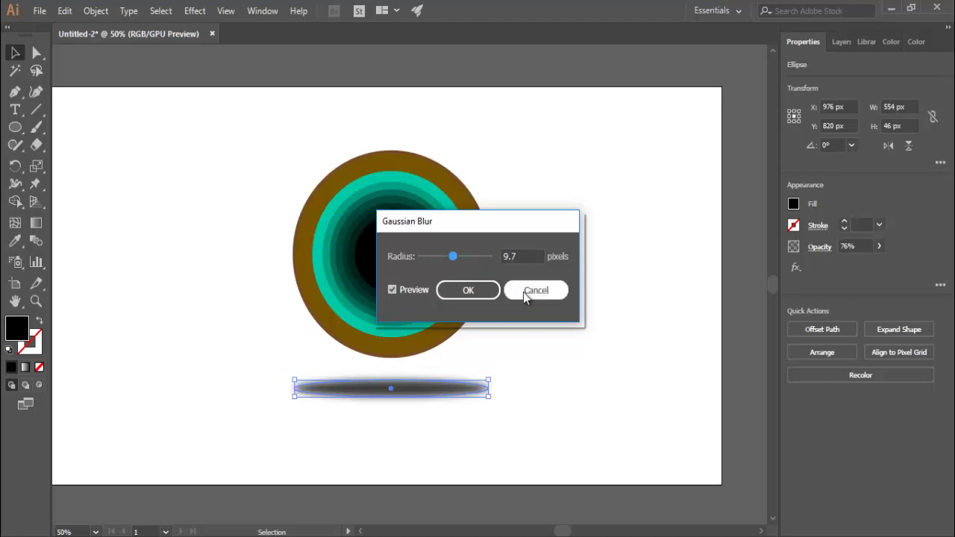
{"action": "key", "text": "Return"}
Step: Set the blurred shadow ellipse's opacity to 50%
{"action": "left_click", "coordinate": [640, 453]}
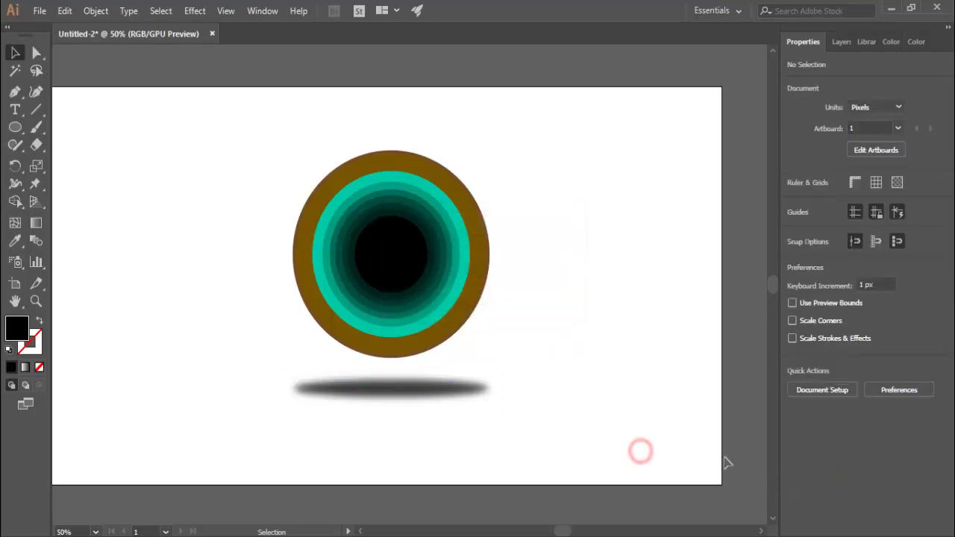
{"action": "left_click", "coordinate": [418, 388]}
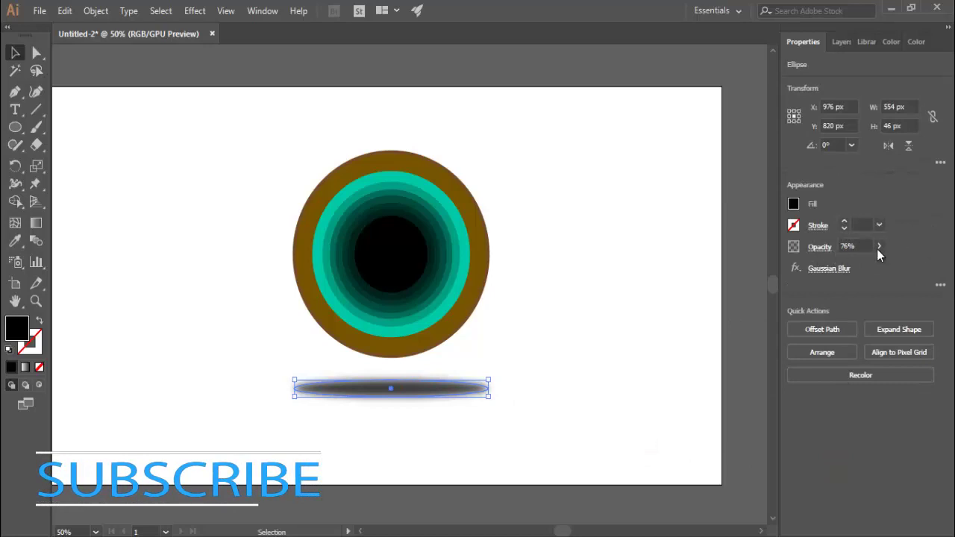
{"action": "left_click", "coordinate": [879, 246]}
{"action": "left_click_drag", "start_coordinate": [865, 266], "coordinate": [858, 267]}
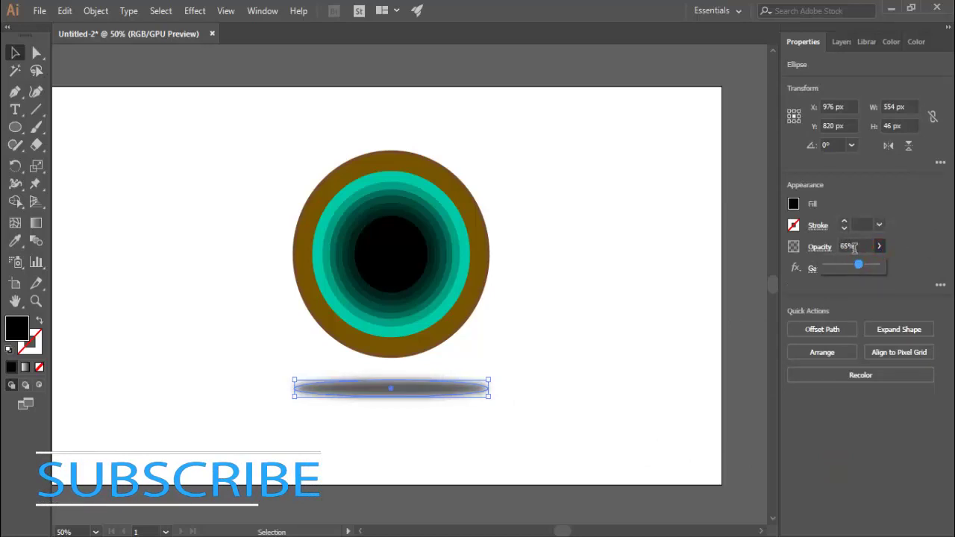
{"action": "left_click", "coordinate": [852, 246]}
{"action": "type", "text": "50"}
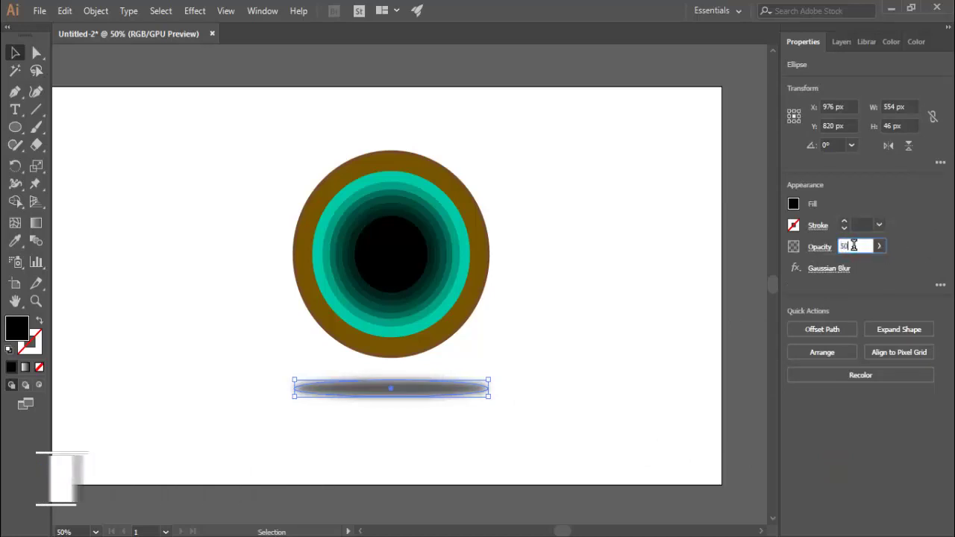
{"action": "key", "text": "Return"}
{"action": "left_click", "coordinate": [398, 426]}
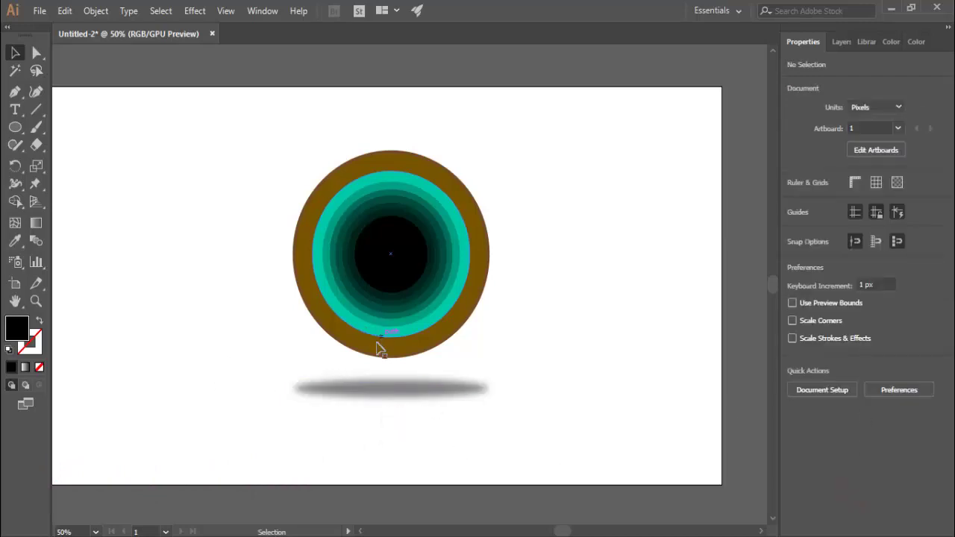
Step: Marquee-select the concentric circles and group them
{"action": "left_click_drag", "start_coordinate": [322, 164], "coordinate": [528, 349]}
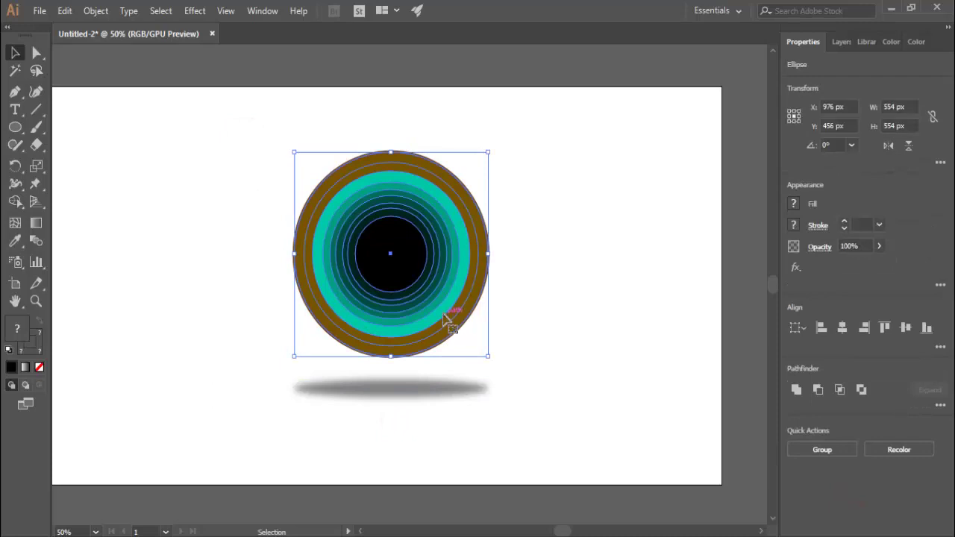
{"action": "right_click", "coordinate": [443, 313]}
{"action": "left_click", "coordinate": [481, 114]}
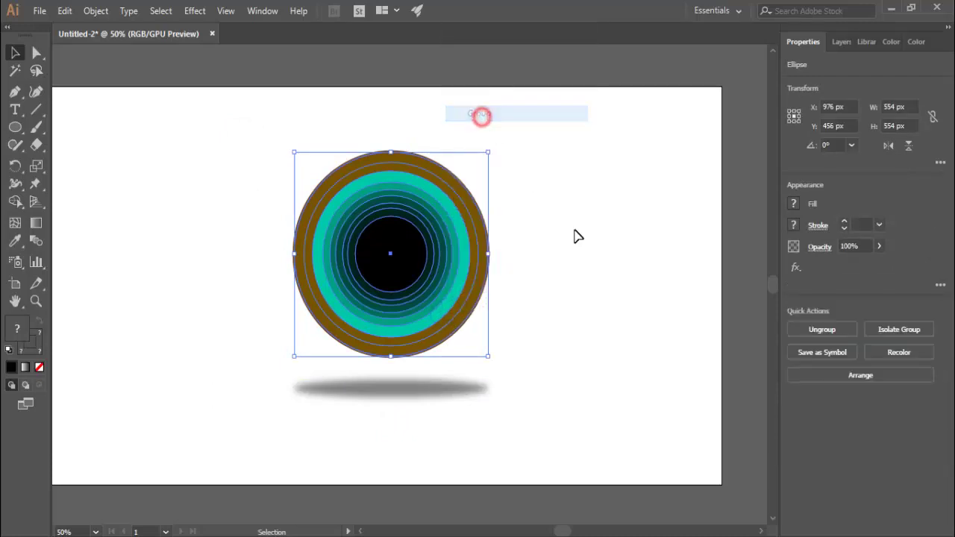
{"action": "left_click", "coordinate": [597, 272]}
Step: Add a Multiply drop shadow to the group with 2 px X/Y offsets and 2 px blur
{"action": "left_click_drag", "start_coordinate": [241, 159], "coordinate": [534, 282]}
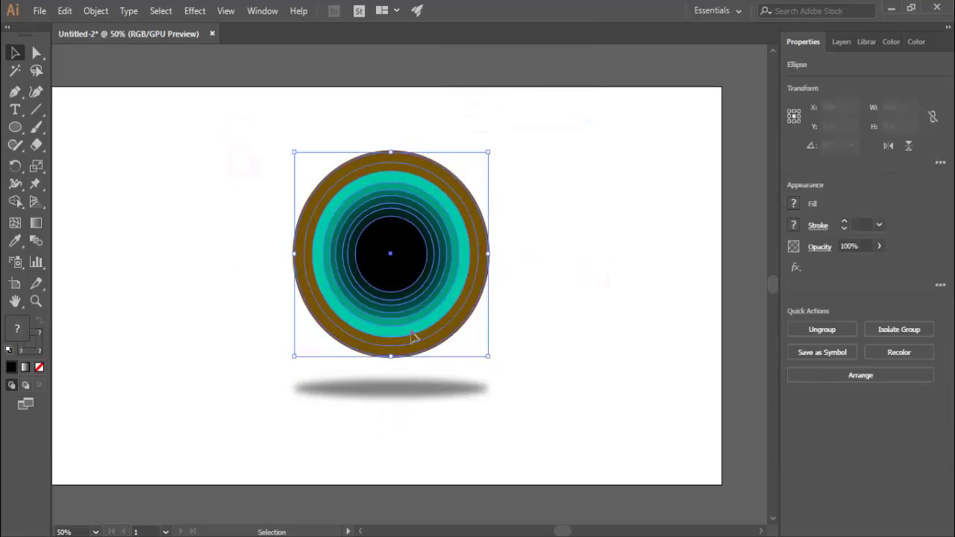
{"action": "left_click", "coordinate": [197, 11]}
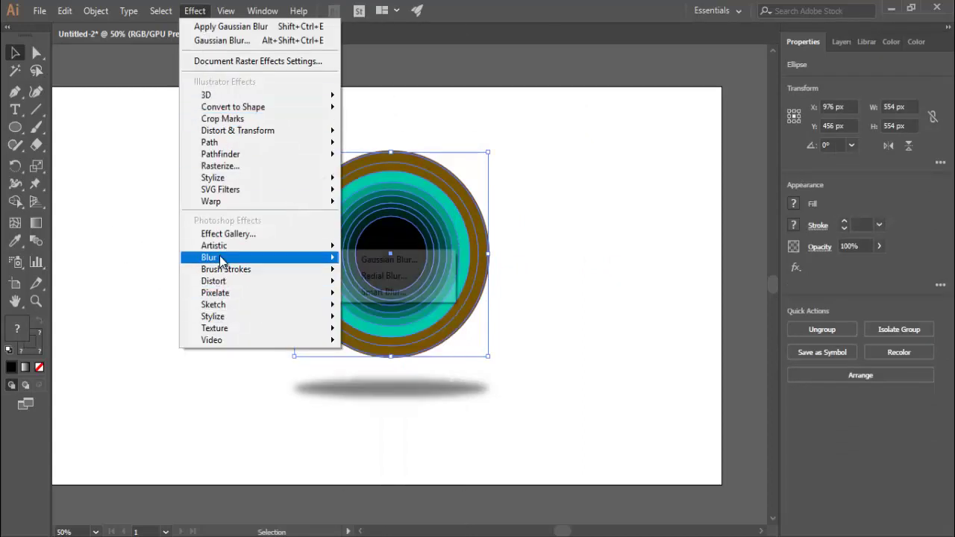
{"action": "mouse_move", "coordinate": [213, 178]}
{"action": "left_click", "coordinate": [396, 179]}
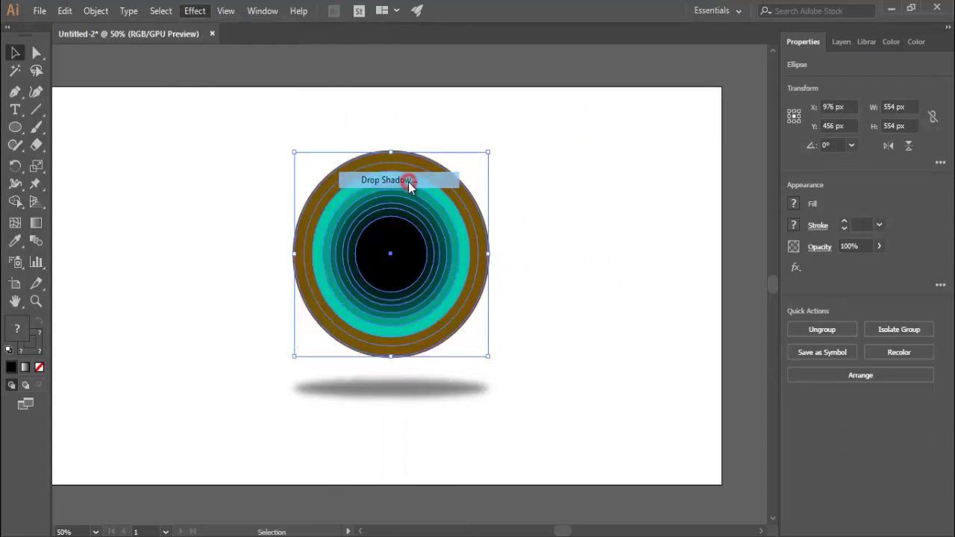
{"action": "left_click_drag", "start_coordinate": [455, 166], "coordinate": [642, 125]}
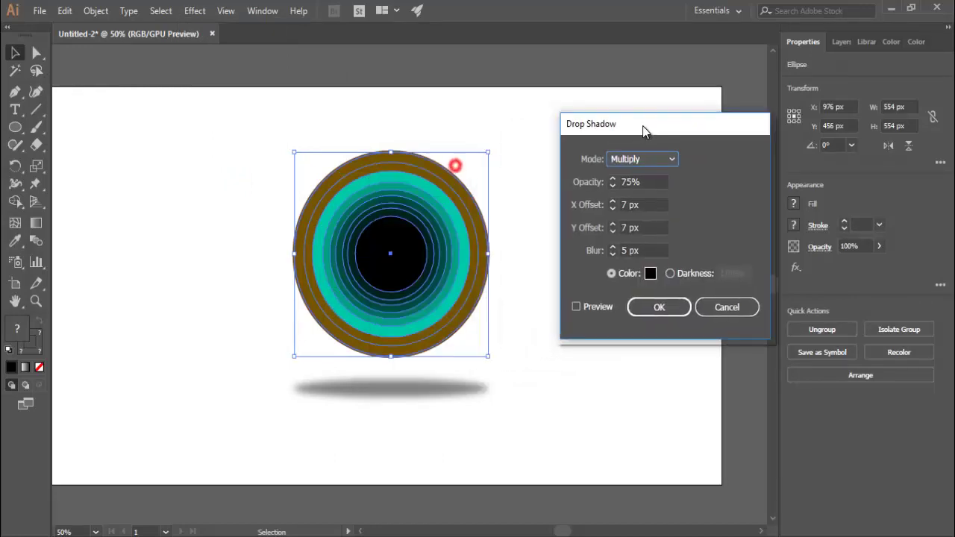
{"action": "left_click", "coordinate": [575, 307]}
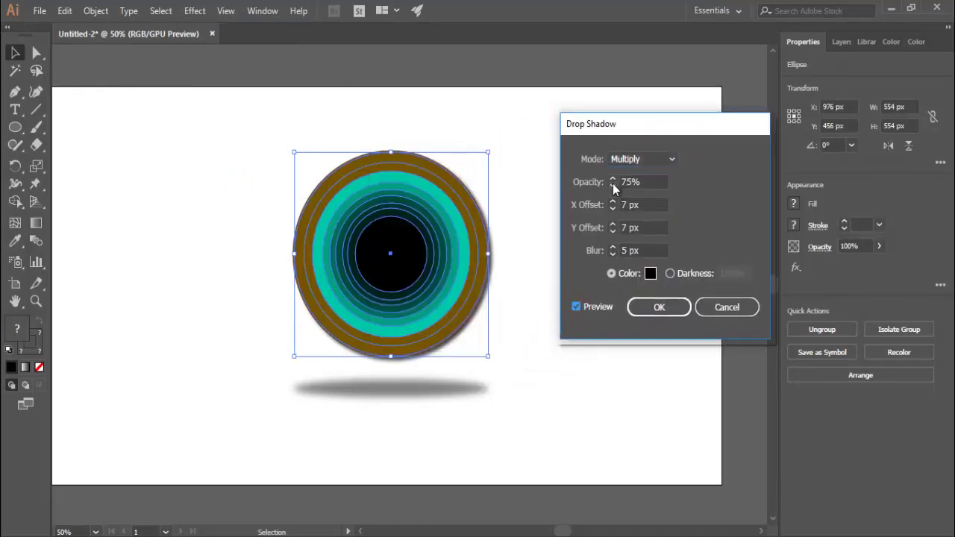
{"action": "left_click", "coordinate": [621, 205]}
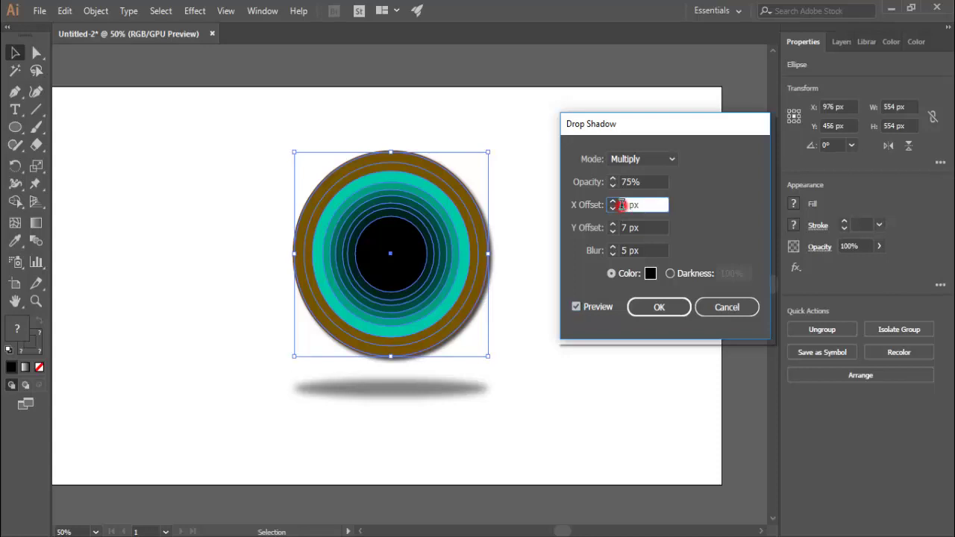
{"action": "type", "text": "2"}
{"action": "left_click", "coordinate": [624, 228]}
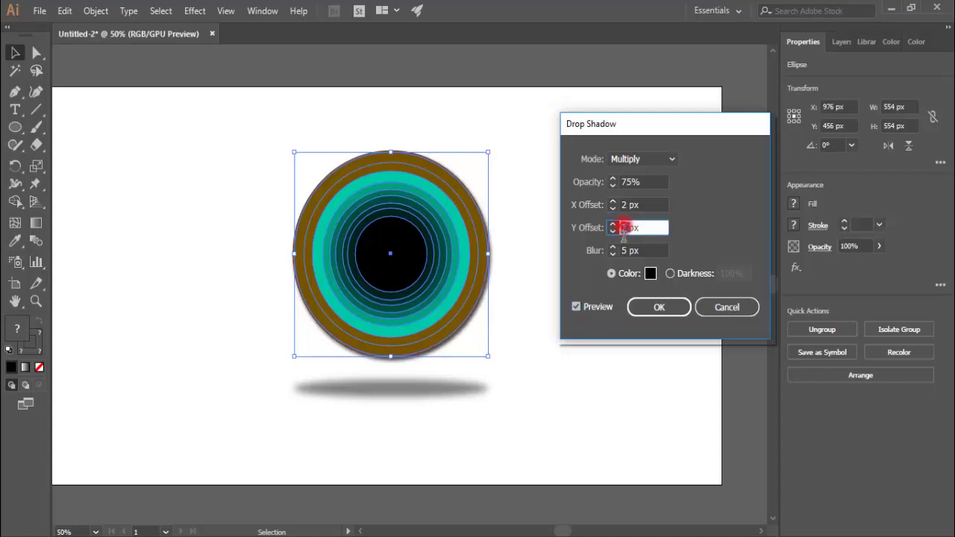
{"action": "type", "text": "2"}
{"action": "left_click", "coordinate": [625, 251]}
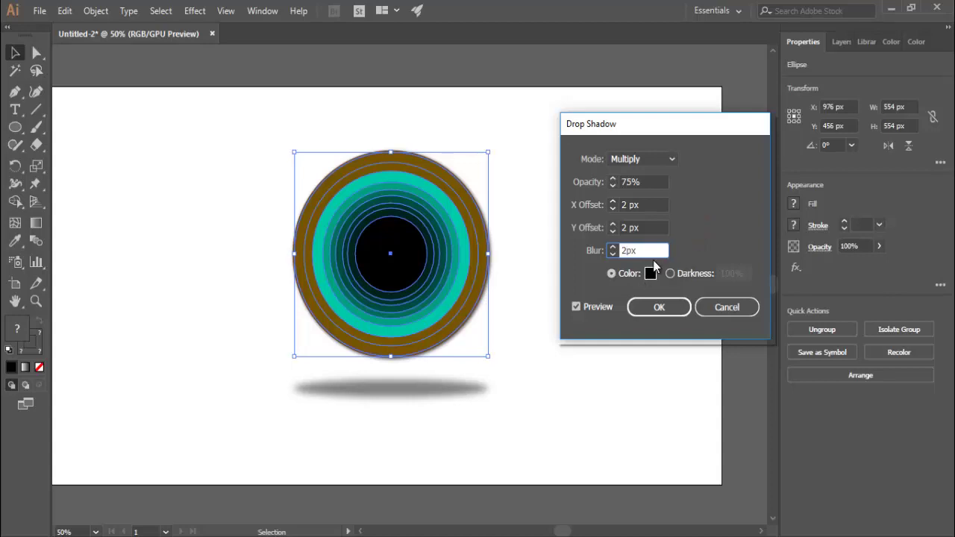
{"action": "left_click", "coordinate": [629, 159]}
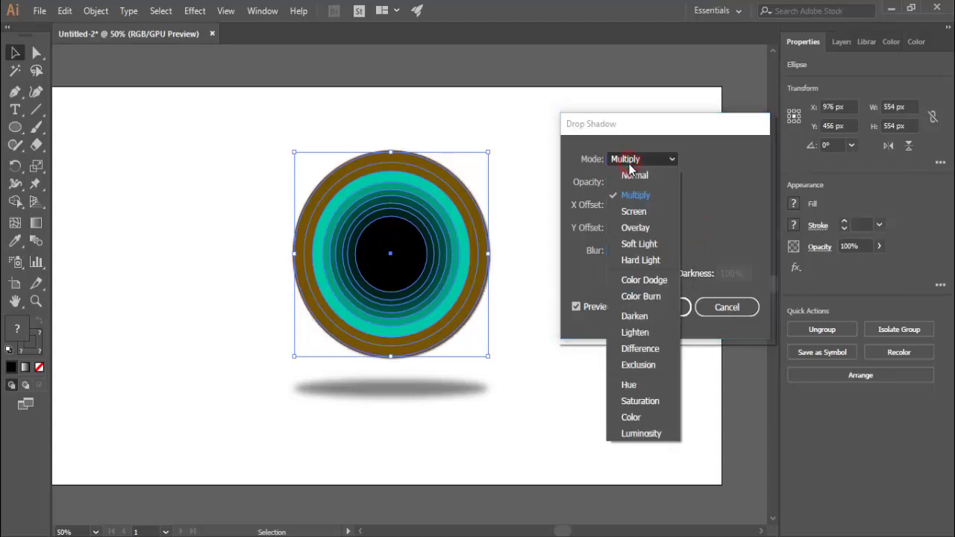
{"action": "left_click", "coordinate": [662, 309]}
{"action": "left_click", "coordinate": [572, 458]}
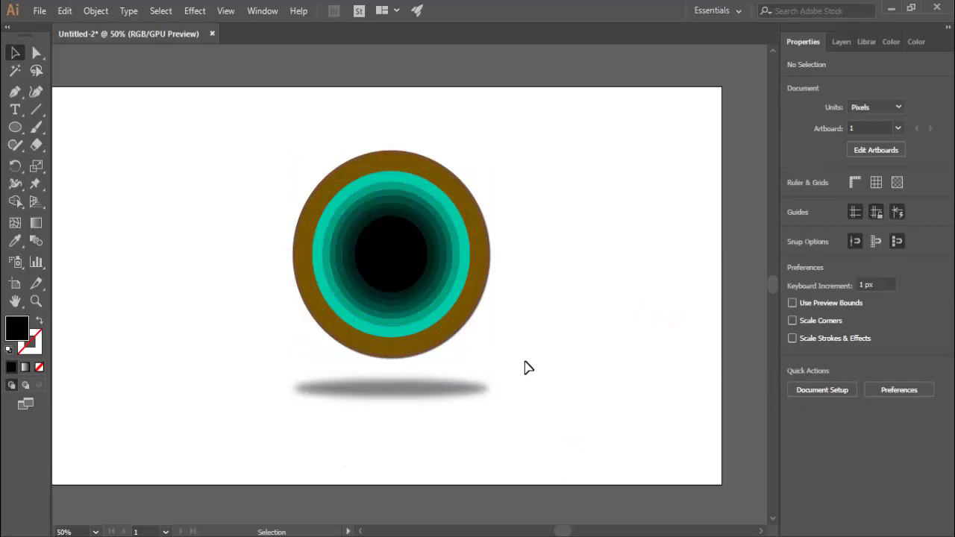
{"action": "key", "text": "z"}
{"action": "left_click", "coordinate": [515, 311], "text": "alt"}
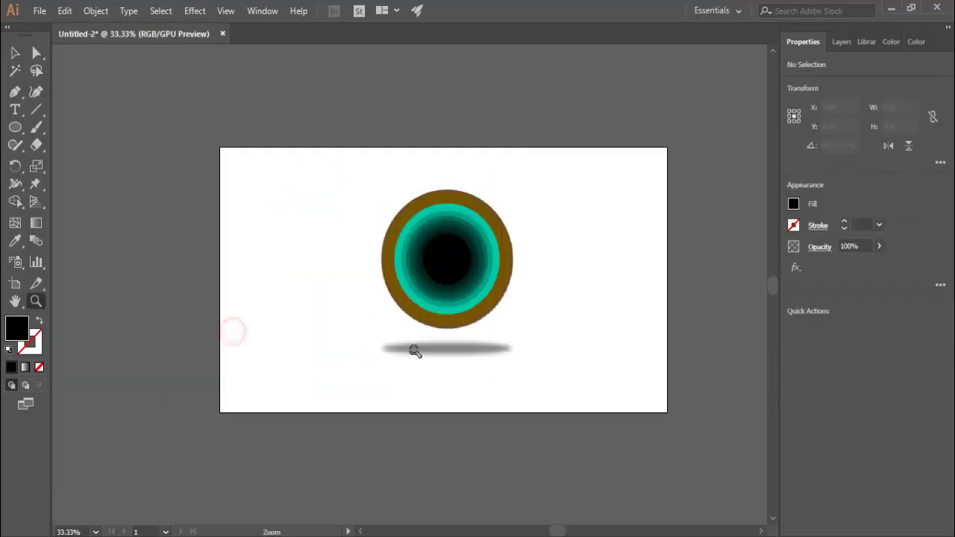
{"action": "left_click", "coordinate": [571, 292]}
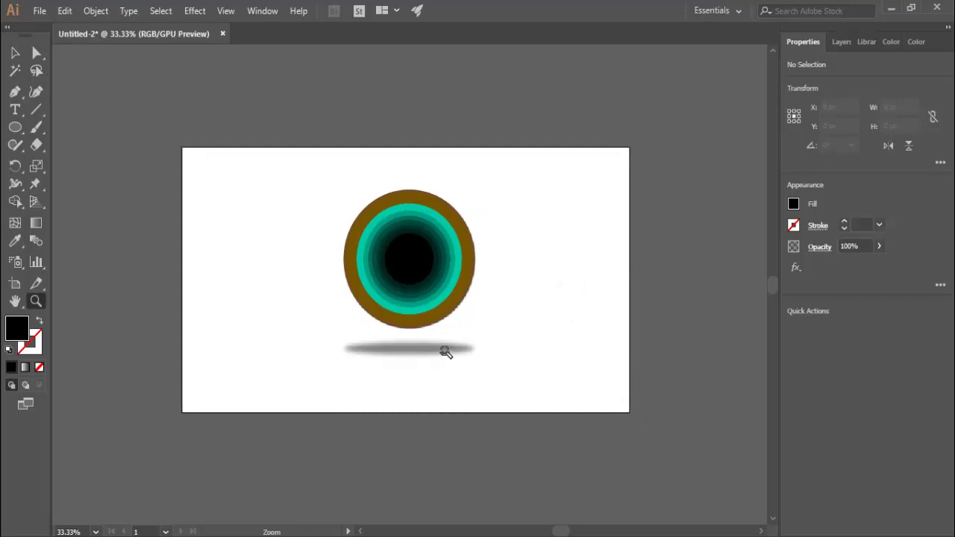
{"action": "left_click", "coordinate": [406, 281]}
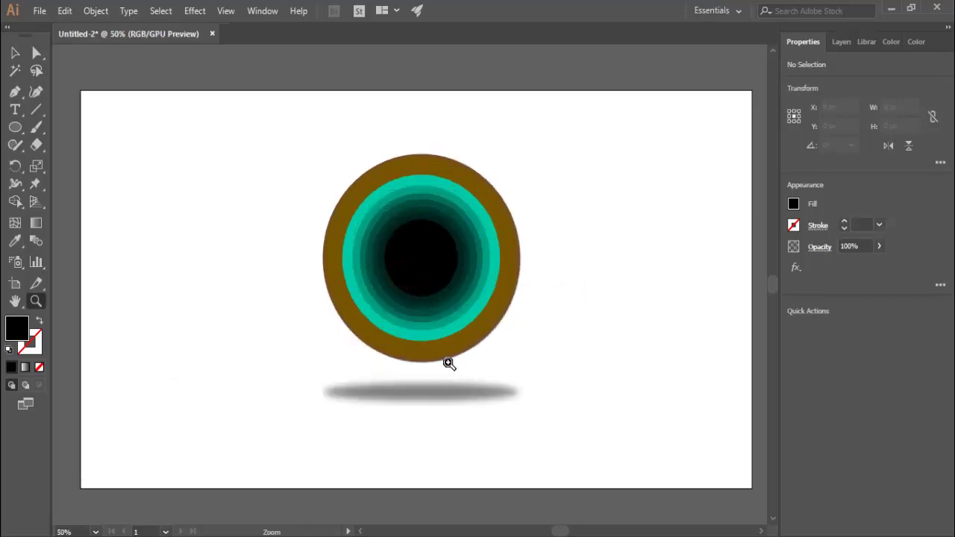
{"action": "key", "text": "v"}
{"action": "left_click", "coordinate": [446, 357]}
{"action": "left_click", "coordinate": [675, 179]}
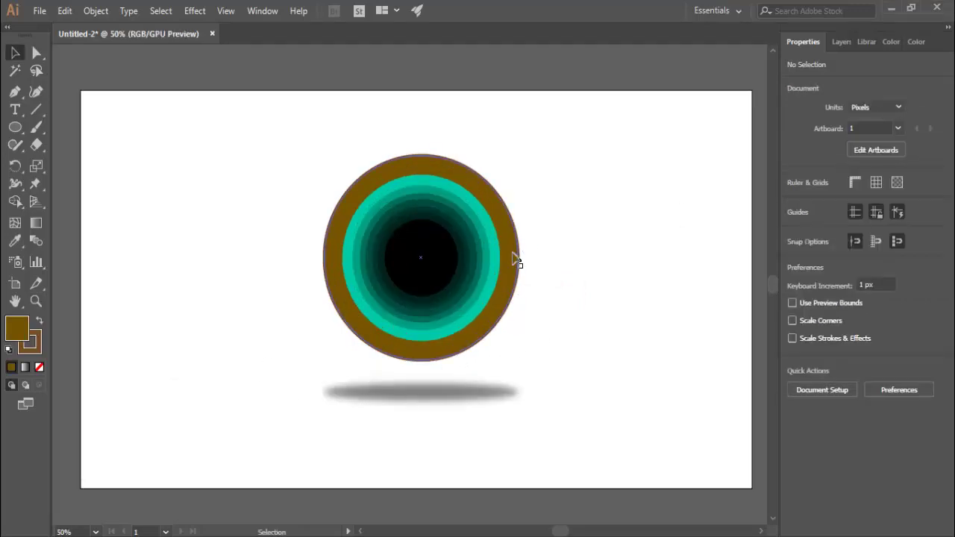
{"action": "left_click", "coordinate": [516, 259]}
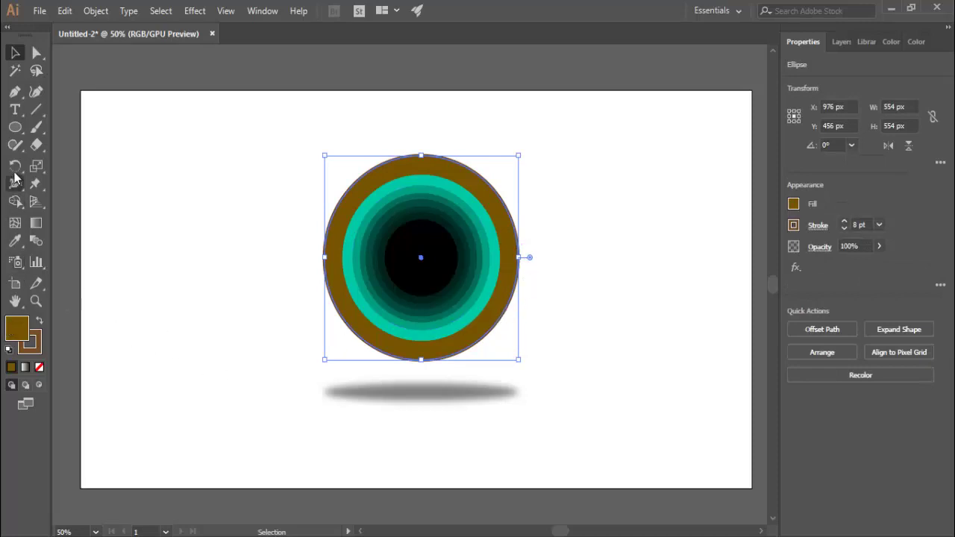
Step: Eyedrop the teal ring's style onto the outer ring, then brighten its fill to 00FFCE
{"action": "left_click", "coordinate": [15, 241]}
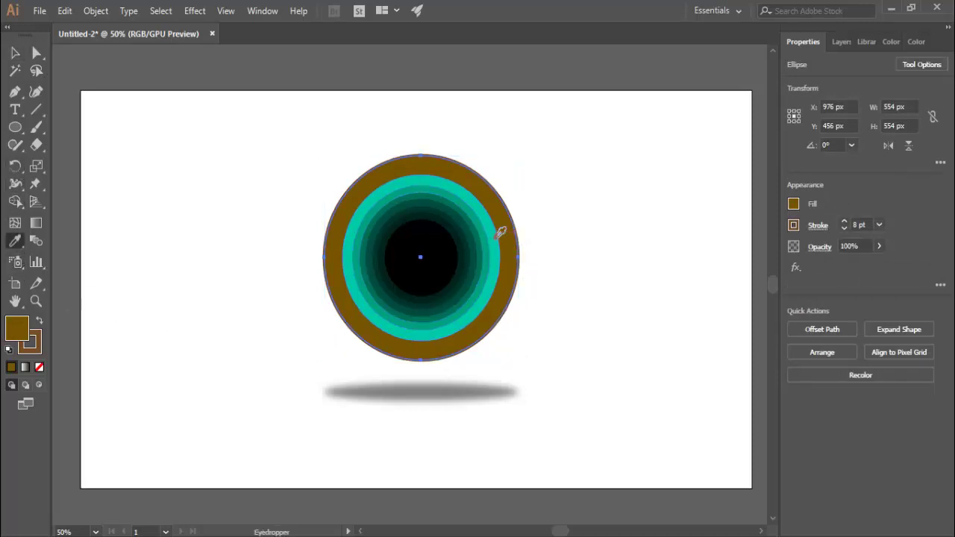
{"action": "left_click", "coordinate": [497, 236]}
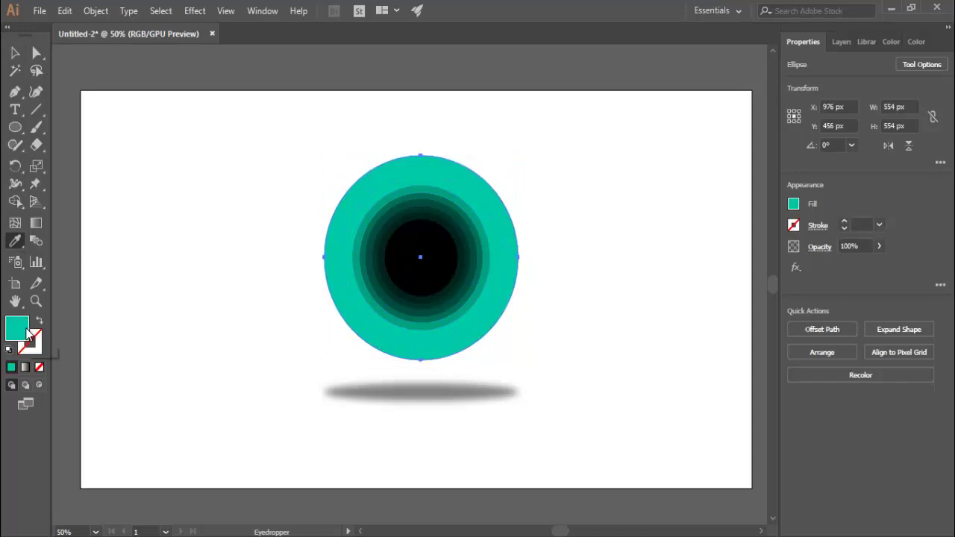
{"action": "left_click", "coordinate": [15, 52]}
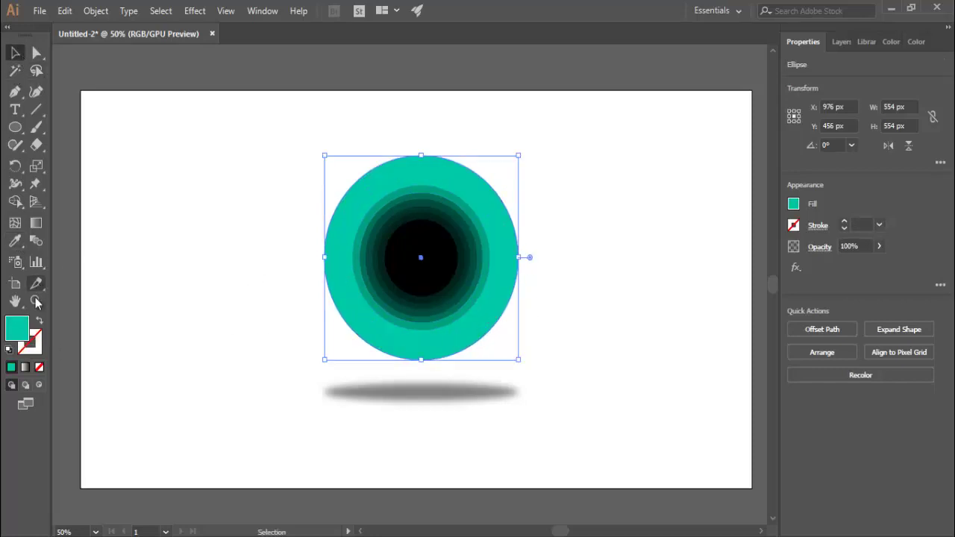
{"action": "double_click", "coordinate": [23, 327]}
{"action": "left_click_drag", "start_coordinate": [722, 146], "coordinate": [734, 88]}
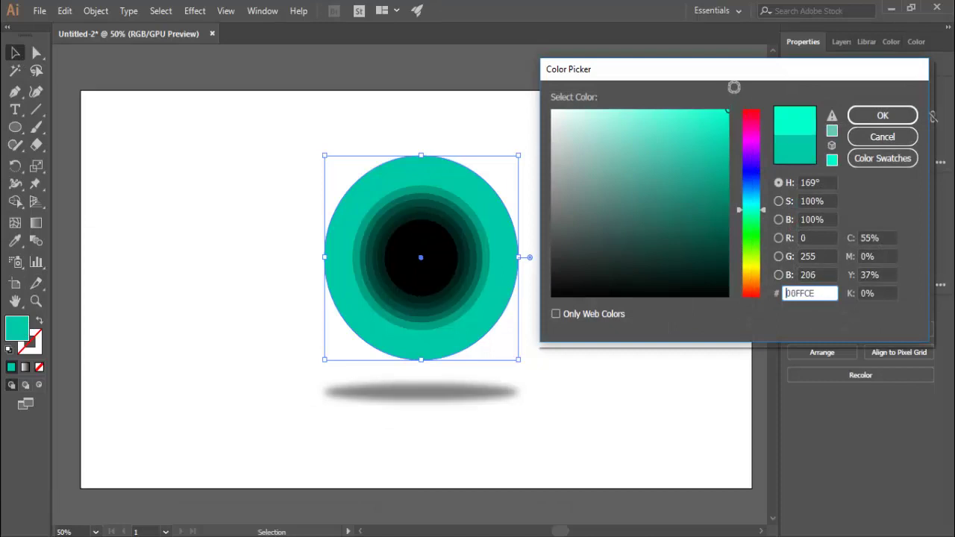
{"action": "left_click", "coordinate": [865, 115]}
{"action": "left_click", "coordinate": [616, 363]}
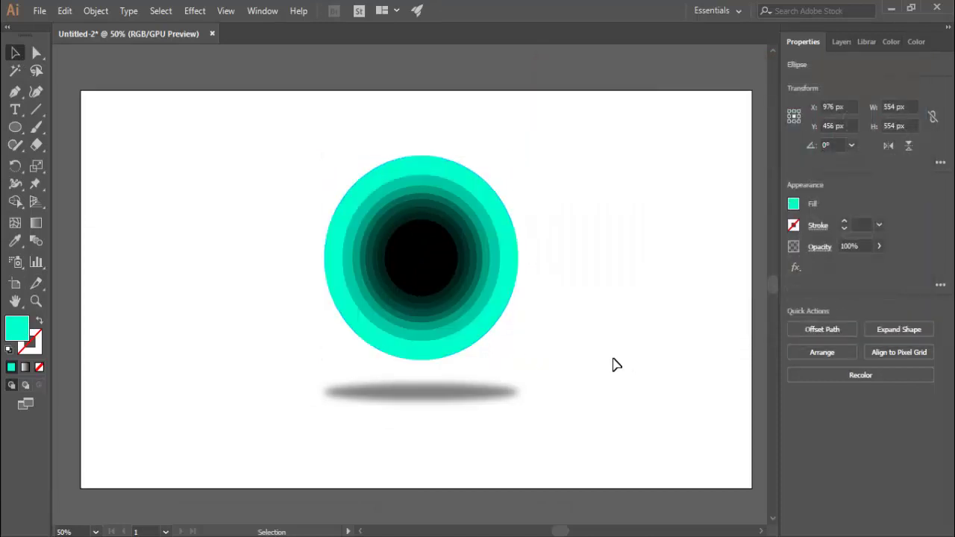